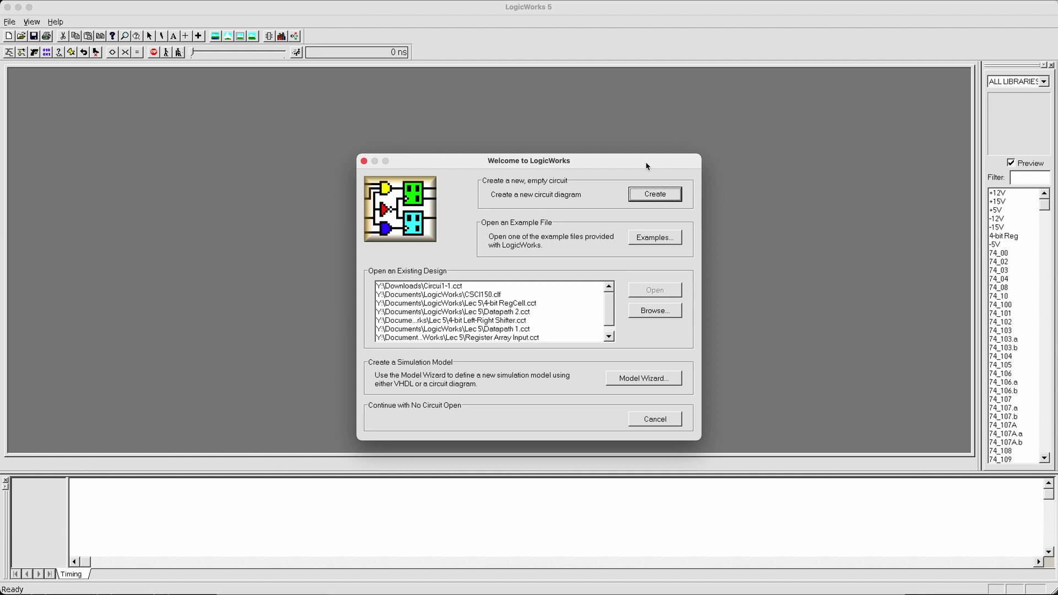
# Start a new blank circuit, Circuit1.cct, and maximize its window over the workspace.
pyautogui.click(662, 197)
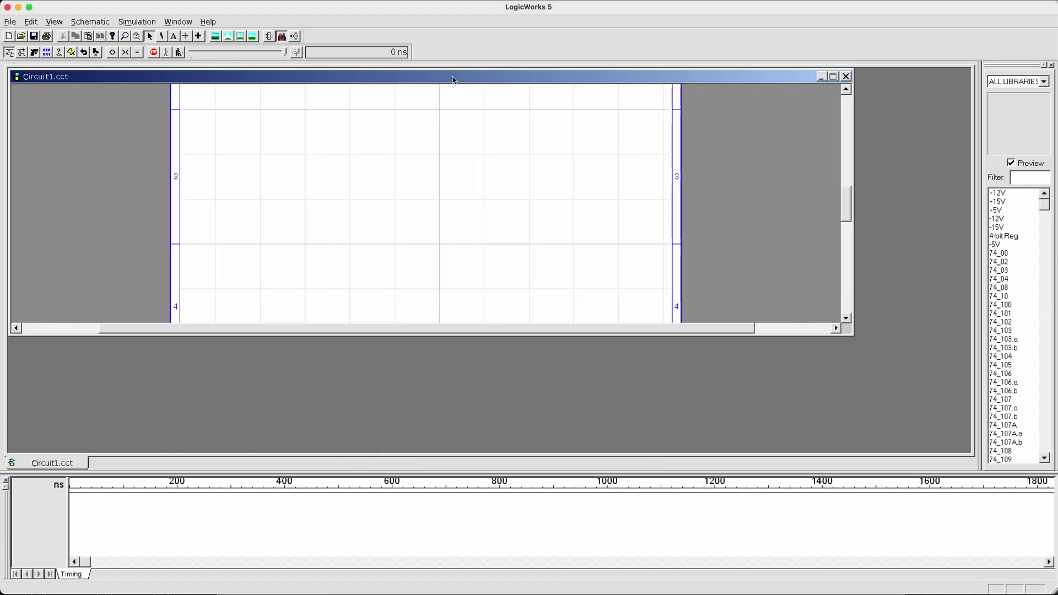
pyautogui.doubleClick(452, 76)
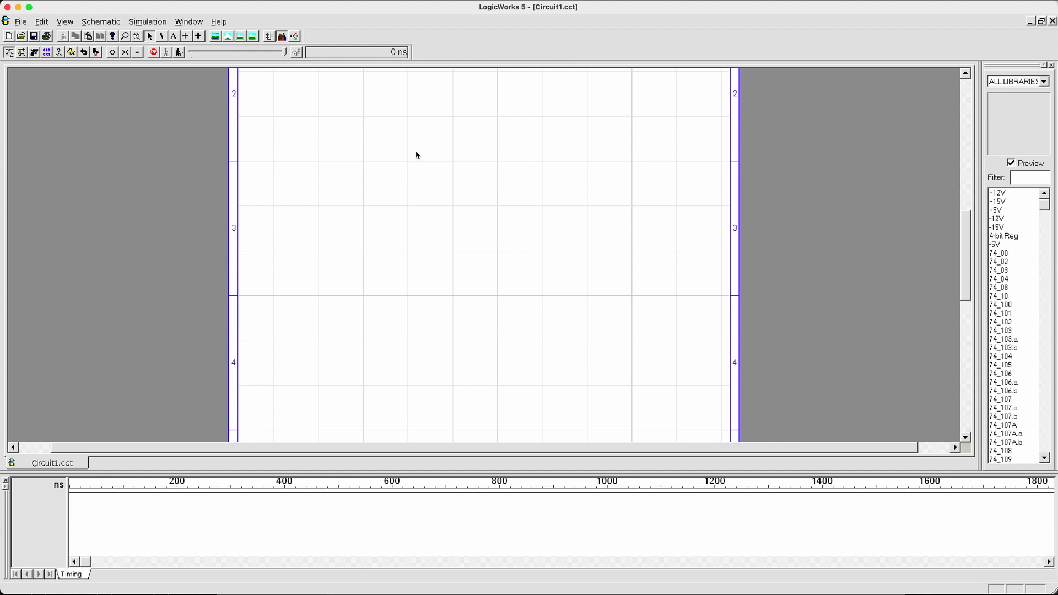
pyautogui.moveTo(243, 83); pyautogui.dragTo(741, 435)
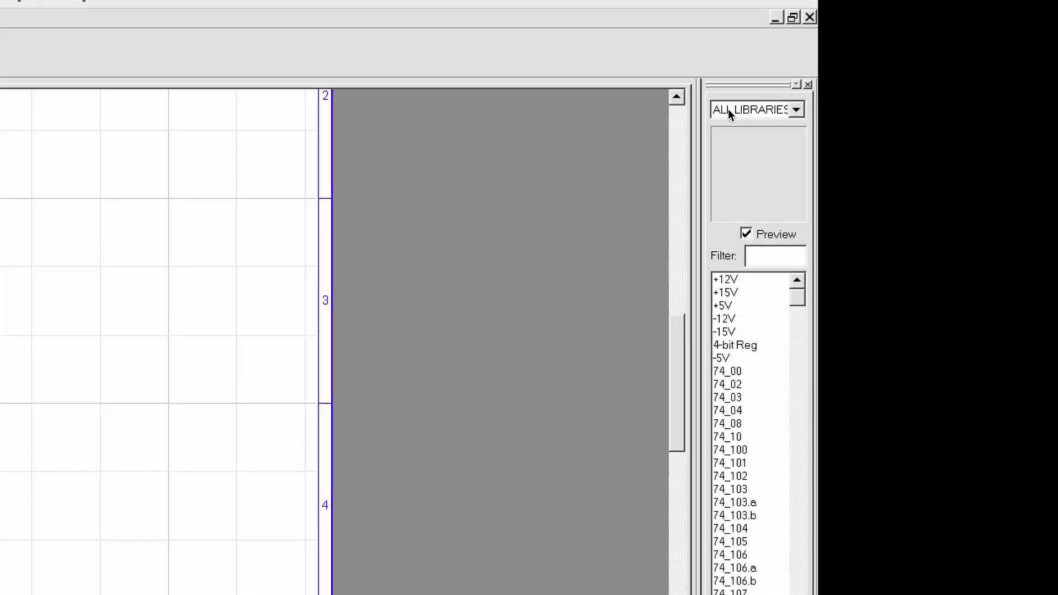
# Switch the parts panel to Simulation IO.clf and pick Binary Switch for placing.
pyautogui.click(729, 109)
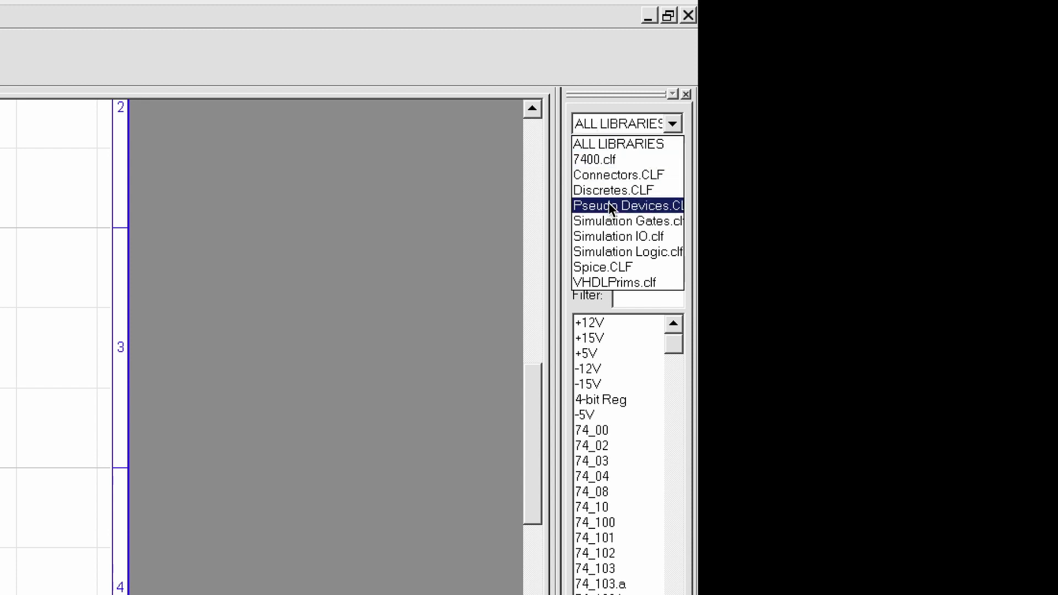
pyautogui.click(611, 236)
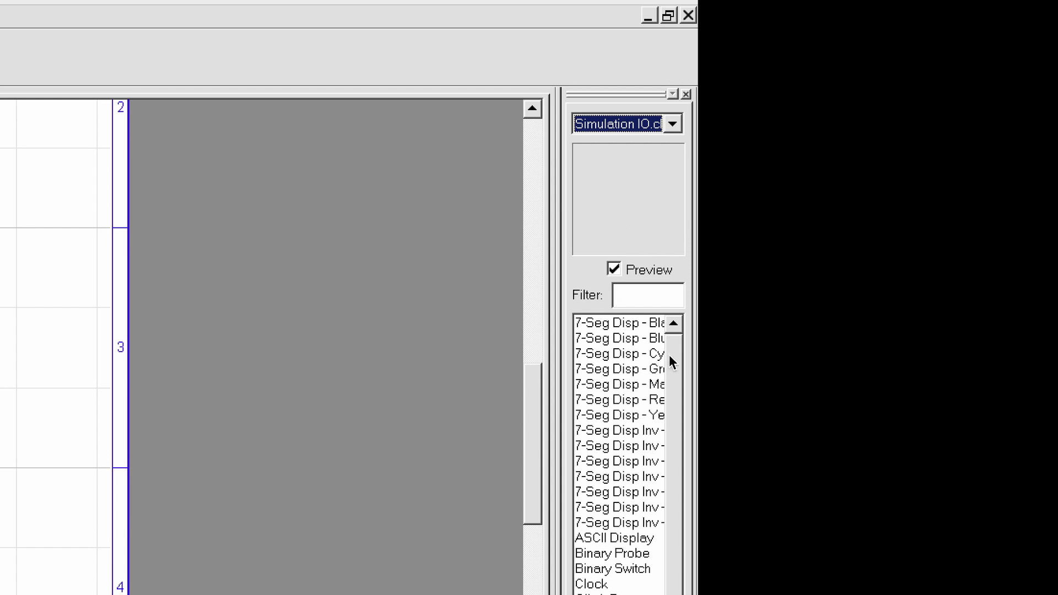
pyautogui.moveTo(674, 359); pyautogui.dragTo(676, 402)
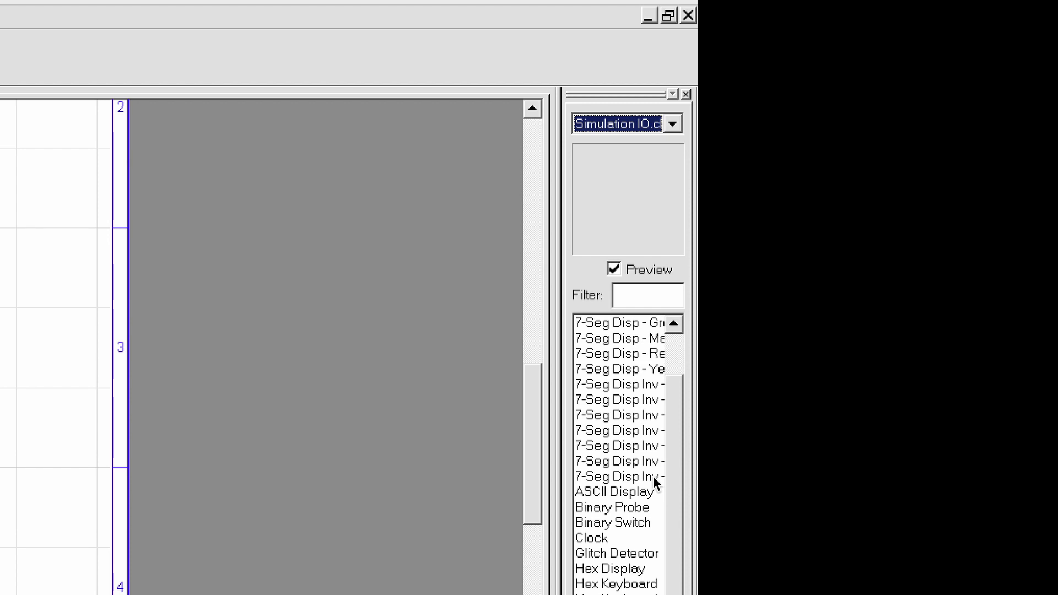
pyautogui.click(633, 521)
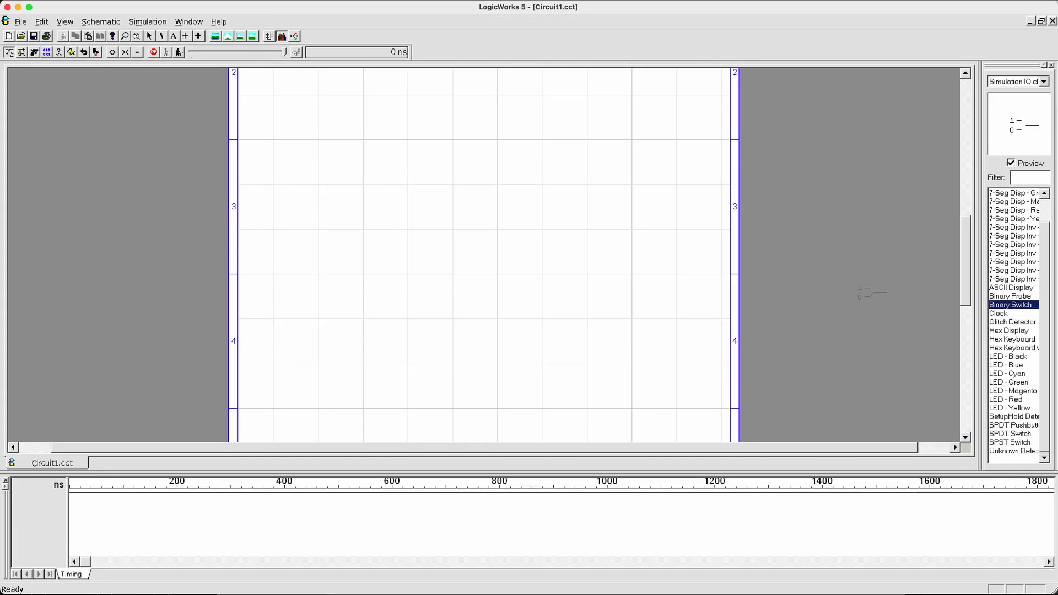
# Place two Binary Switches one above the other, then disable Auto Save.
pyautogui.click(391, 274)
pyautogui.click(391, 274)
pyautogui.click(391, 229)
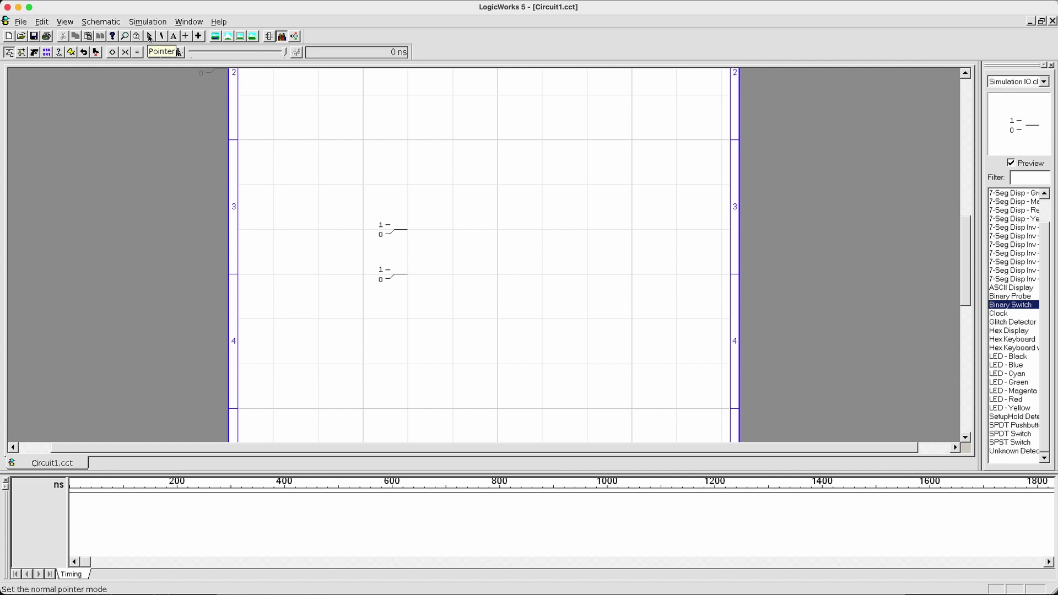
pyautogui.click(150, 37)
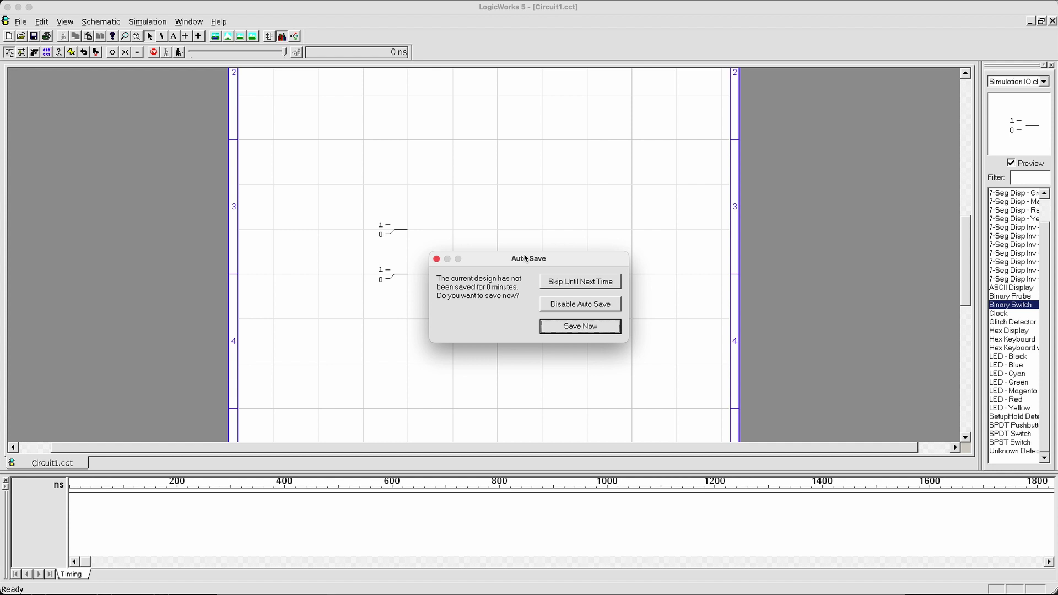
pyautogui.click(575, 307)
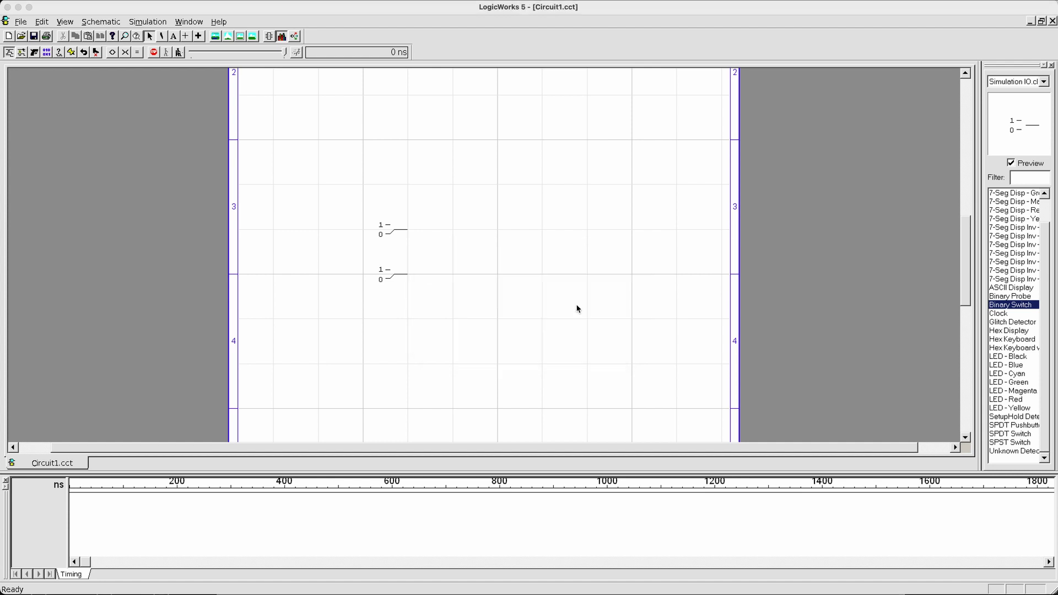
pyautogui.click(577, 262)
# Place two Binary Probes right of the switches, each level with one switch.
pyautogui.click(1007, 298)
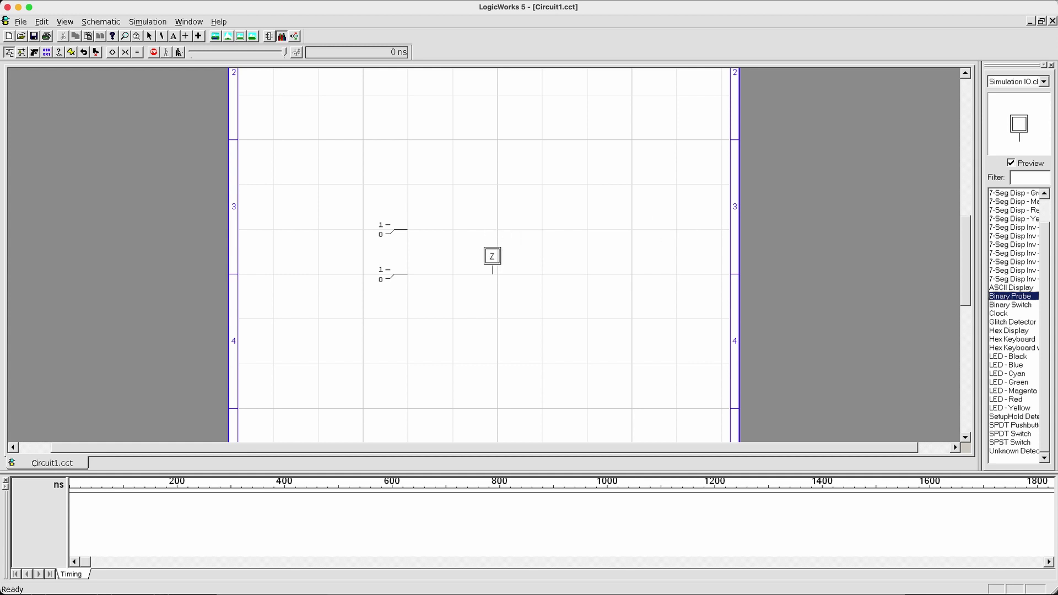
pyautogui.click(497, 258)
pyautogui.click(497, 216)
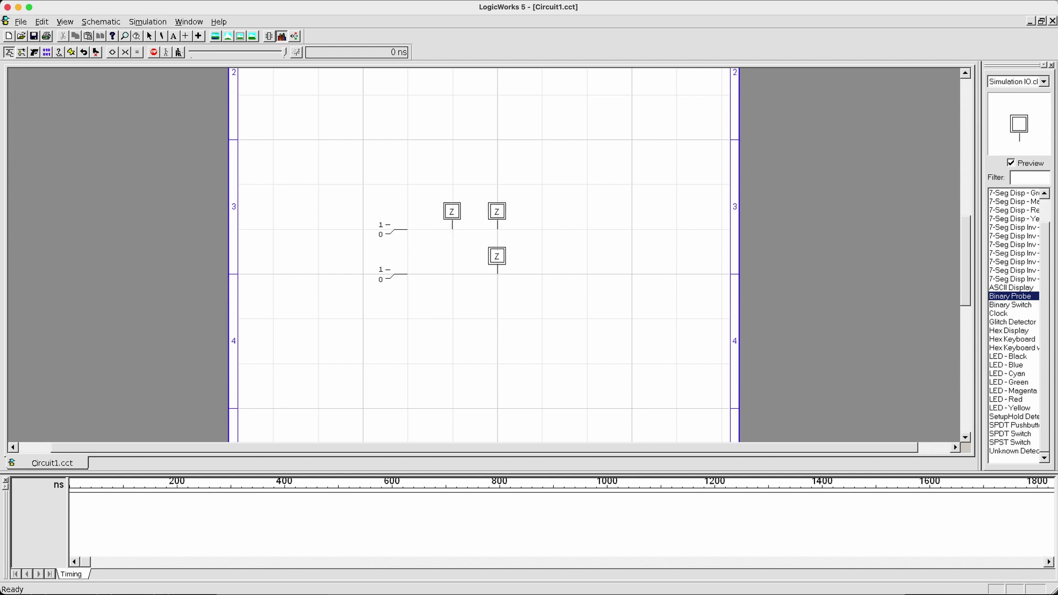
pyautogui.moveTo(452, 211); pyautogui.dragTo(447, 234)
pyautogui.press('Escape')
# Draw signal wires from the upper and lower switch outputs to their adjacent probes.
pyautogui.click(185, 37)
pyautogui.moveTo(407, 229); pyautogui.dragTo(499, 230)
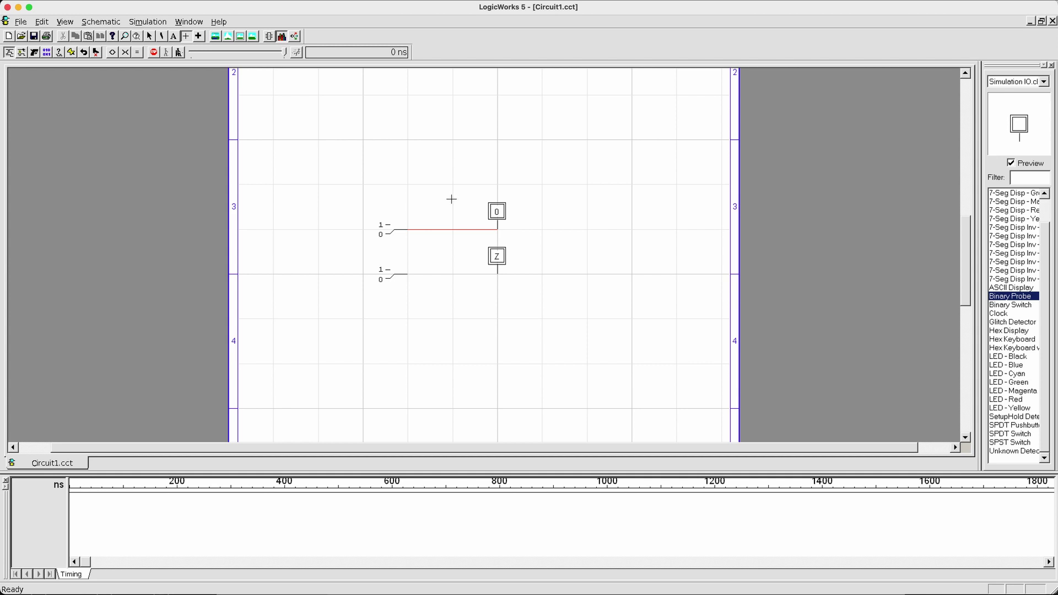
pyautogui.moveTo(408, 274); pyautogui.dragTo(498, 274)
pyautogui.press('Escape')
pyautogui.click(456, 229)
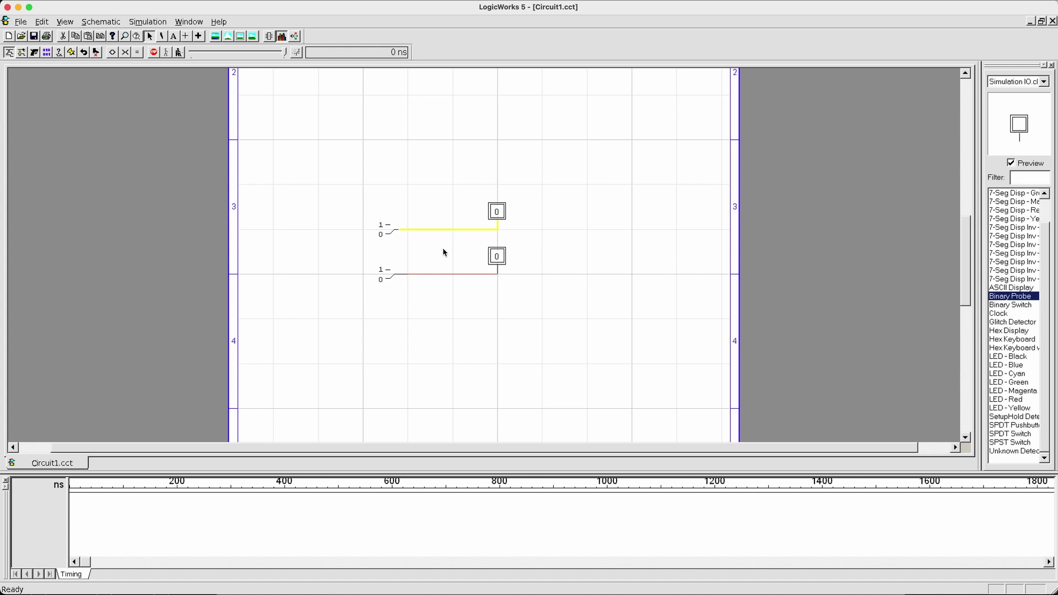
pyautogui.click(452, 274)
pyautogui.click(456, 286)
# Delete the lower switch-to-probe wire, redraw it, and align the lower probe with its end.
pyautogui.click(163, 36)
pyautogui.click(463, 273)
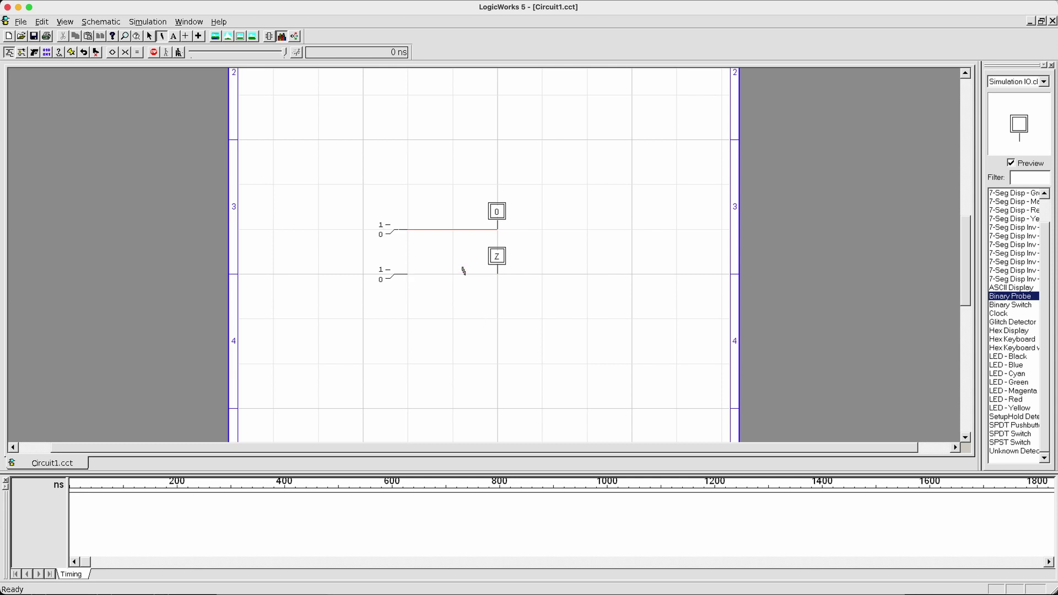
pyautogui.press('space')
pyautogui.moveTo(408, 278)
pyautogui.mouseDown()
pyautogui.moveTo(475, 279)
pyautogui.moveTo(495, 260)
pyautogui.moveTo(484, 267)
pyautogui.mouseUp()
pyautogui.click(467, 273)
pyautogui.click(487, 257)
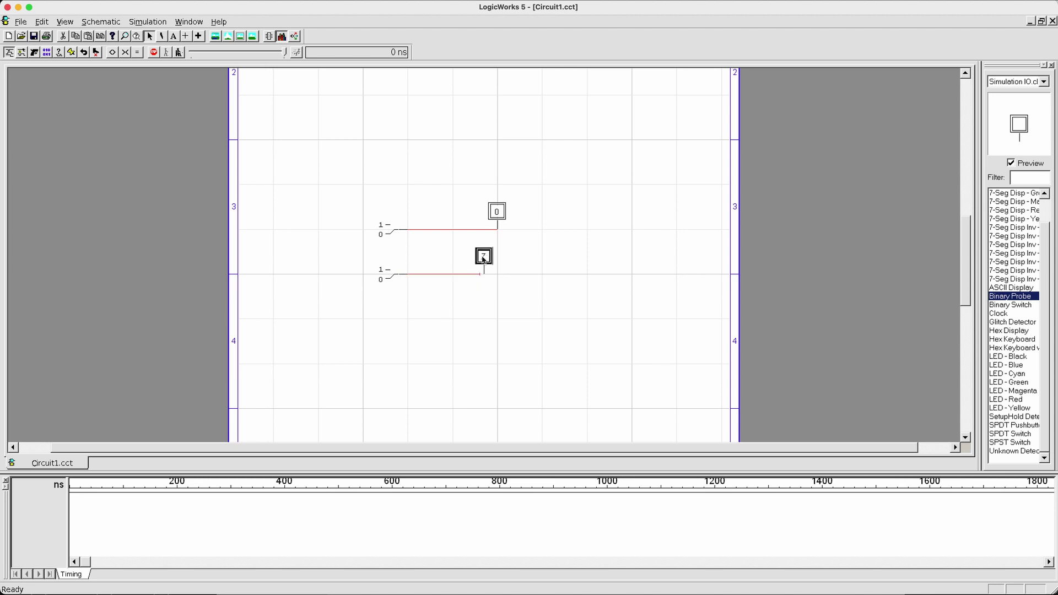
pyautogui.moveTo(487, 257)
pyautogui.mouseDown()
pyautogui.moveTo(499, 257)
pyautogui.moveTo(497, 273)
pyautogui.mouseUp()
pyautogui.click(531, 270)
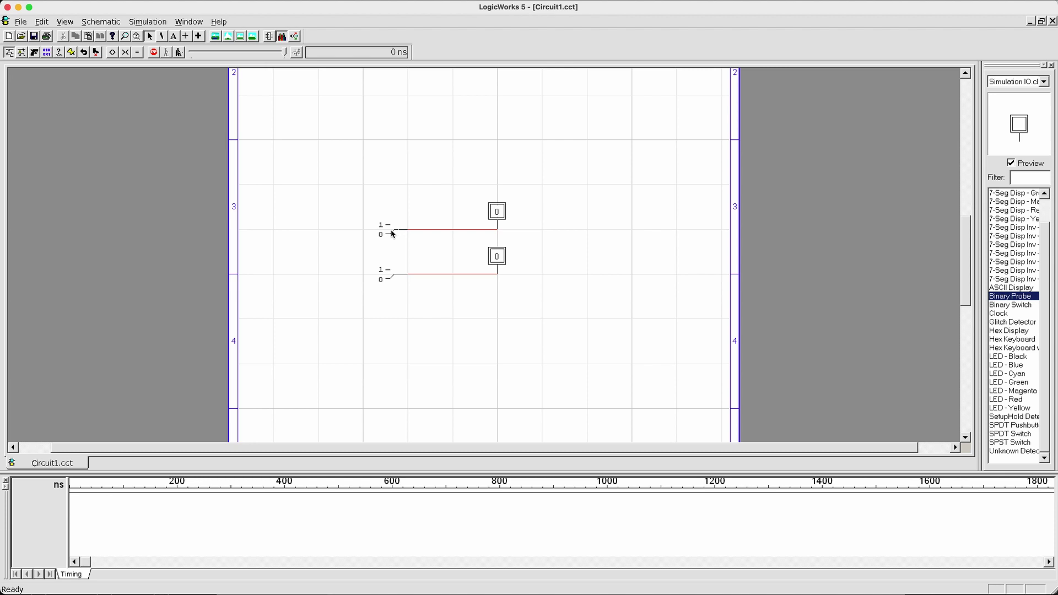
# Toggle the upper switch to 1 so its probe shows 1.
pyautogui.moveTo(372, 248); pyautogui.dragTo(413, 215)
pyautogui.click(406, 256)
pyautogui.click(391, 235)
pyautogui.click(498, 212)
# Load Simulation Gates.clf, preview AND-2, AND-3 and AND-4, and choose AND-2.
pyautogui.click(520, 236)
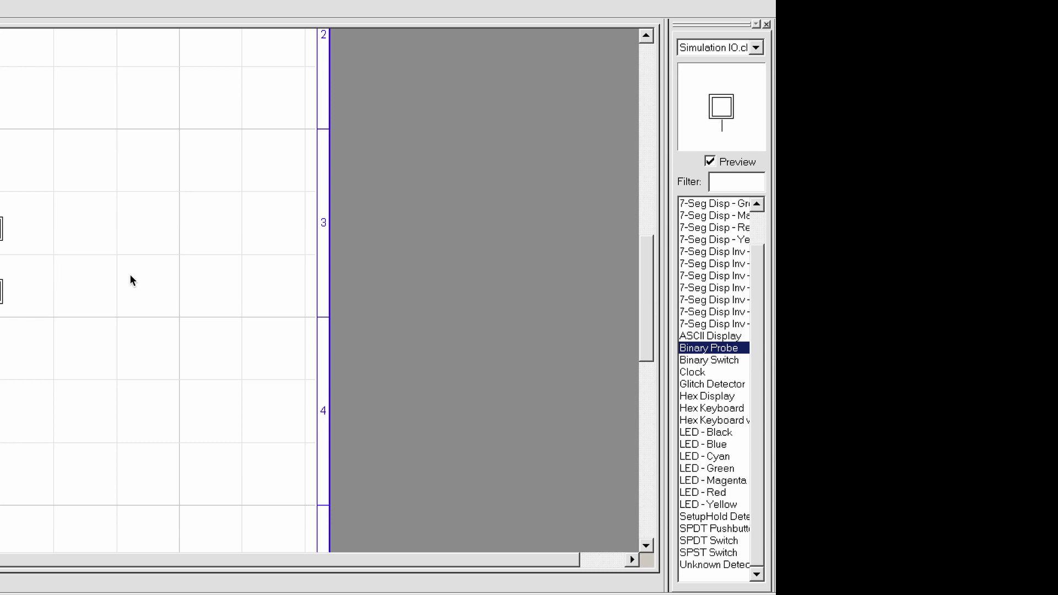
pyautogui.click(715, 49)
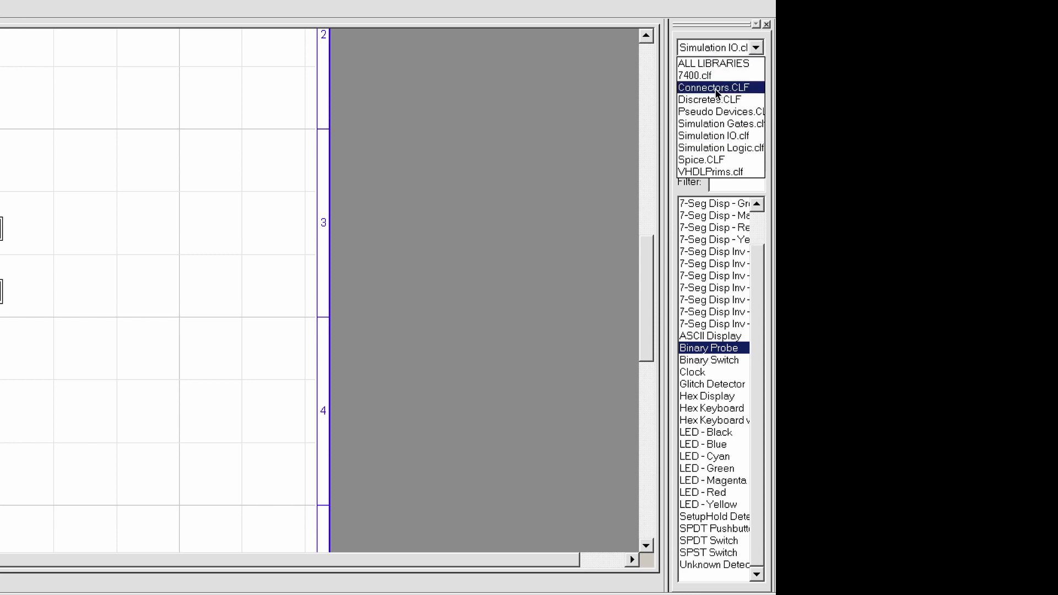
pyautogui.click(716, 125)
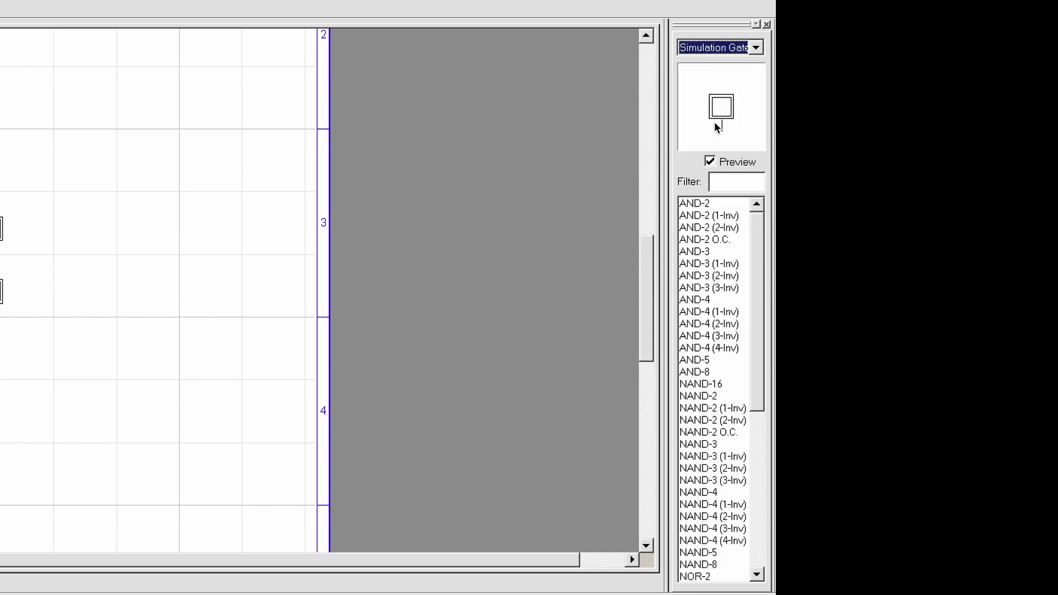
pyautogui.click(719, 207)
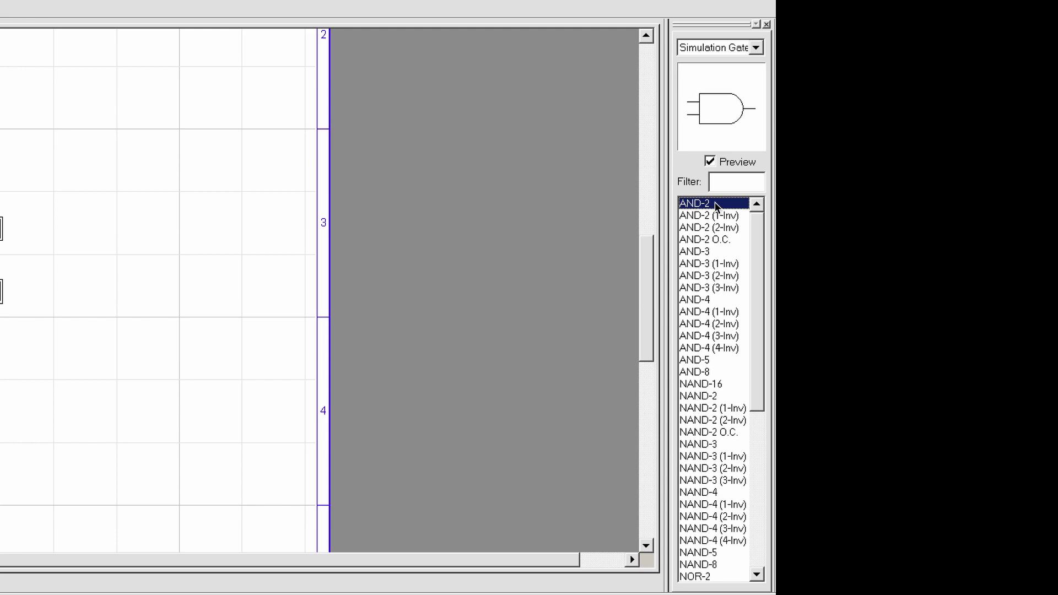
pyautogui.click(717, 253)
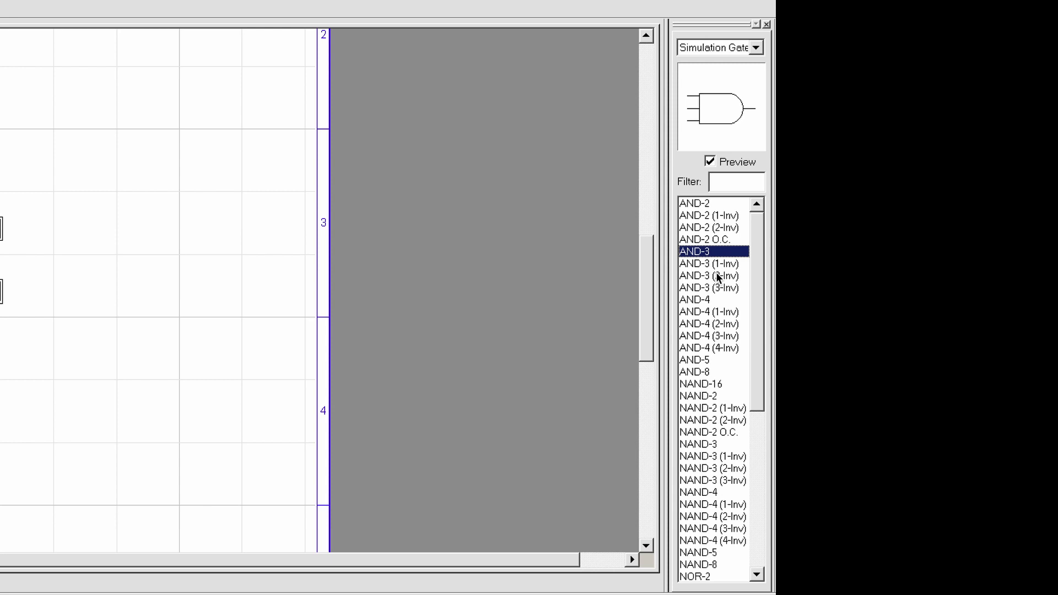
pyautogui.click(719, 300)
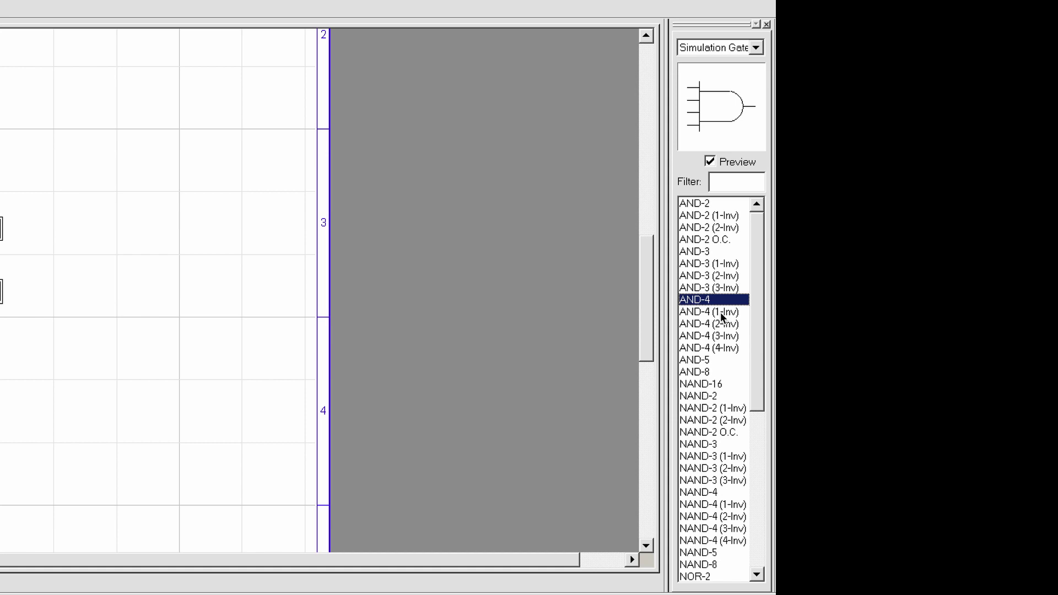
pyautogui.click(703, 204)
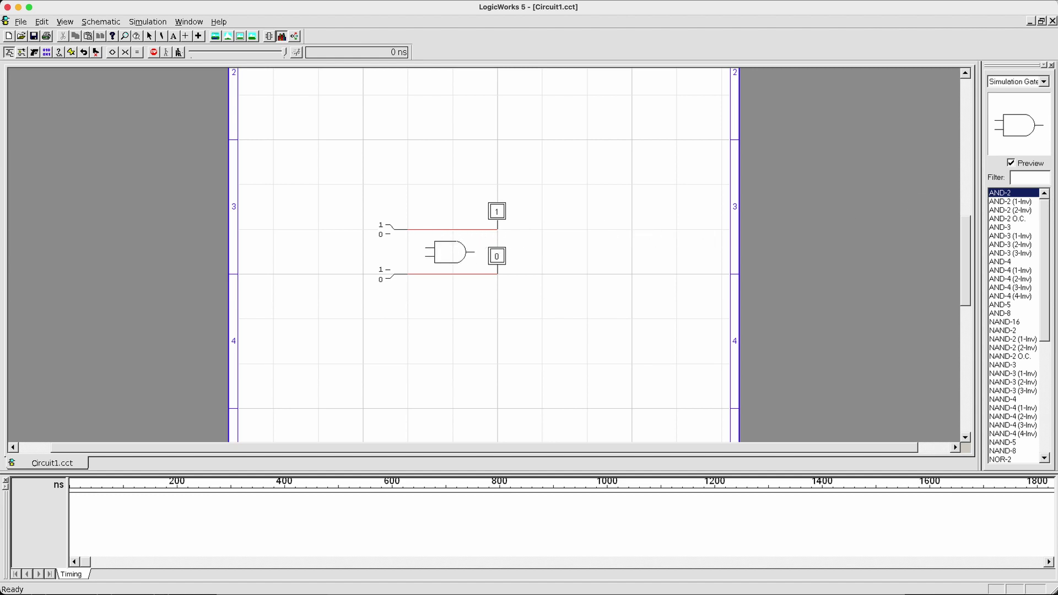
# Place one AND-2 gate between the switches and probes, and shift the probes left.
pyautogui.click(449, 252)
pyautogui.press('Escape')
pyautogui.click(496, 213)
pyautogui.click(555, 224)
pyautogui.moveTo(496, 212); pyautogui.dragTo(407, 211)
pyautogui.moveTo(502, 256); pyautogui.dragTo(408, 257)
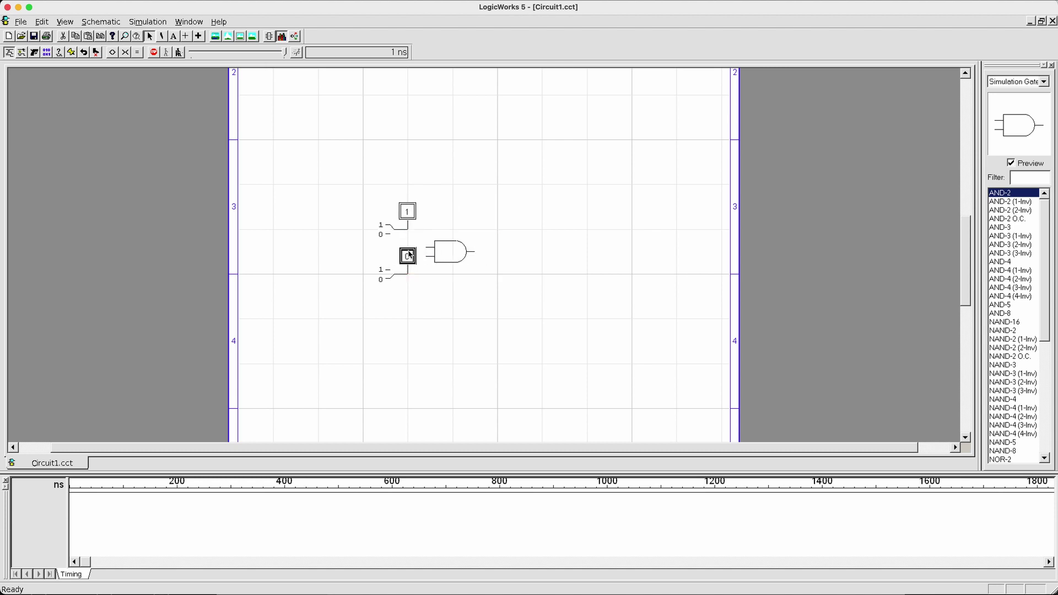
pyautogui.click(441, 278)
# Wire the lower switch to the AND gate's lower input and the upper switch to its upper input.
pyautogui.moveTo(424, 273); pyautogui.dragTo(428, 259)
pyautogui.click(426, 279)
pyautogui.click(437, 279)
pyautogui.moveTo(408, 227); pyautogui.dragTo(429, 247)
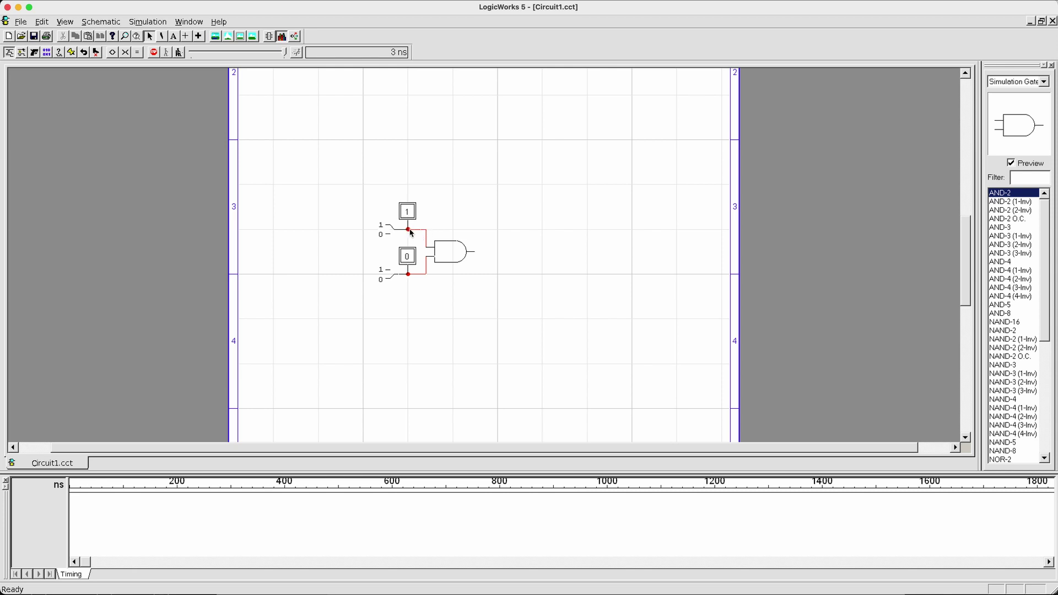
pyautogui.click(408, 229)
pyautogui.click(462, 212)
# Extend a wire from the AND output and drop a Simulation IO Binary Probe on it.
pyautogui.moveTo(475, 251); pyautogui.dragTo(499, 258)
pyautogui.click(1019, 82)
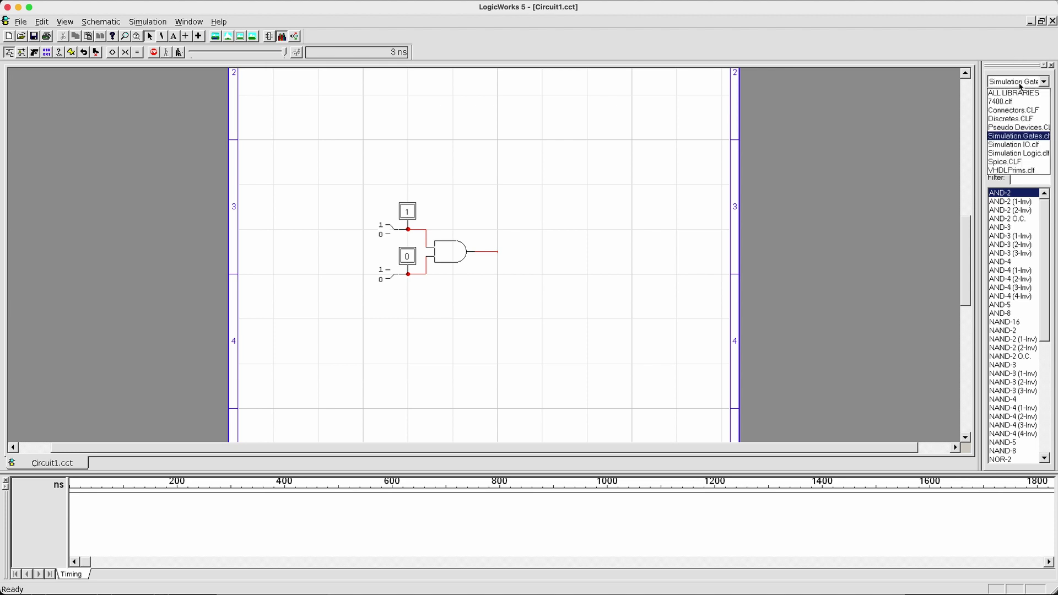
pyautogui.click(1028, 144)
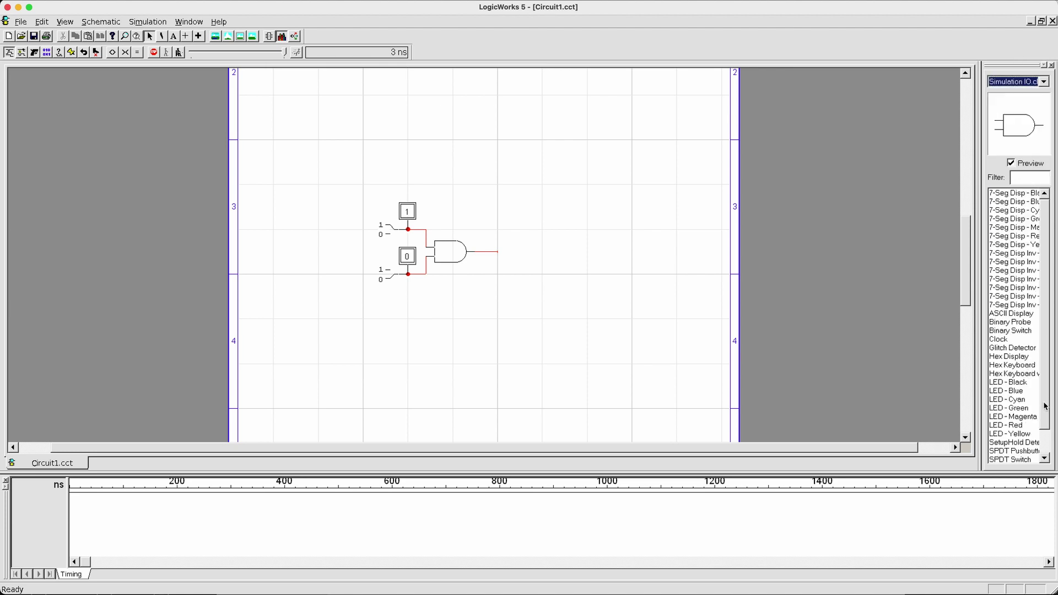
pyautogui.scroll(-1, 1047, 407)
pyautogui.click(1028, 323)
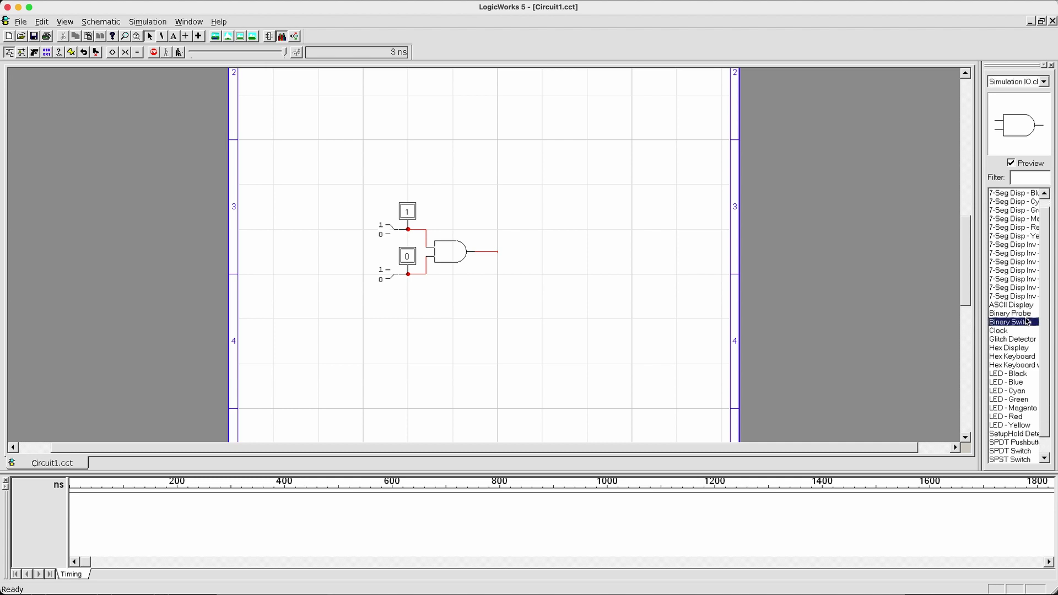
pyautogui.click(1022, 314)
pyautogui.moveTo(1019, 316); pyautogui.dragTo(496, 234)
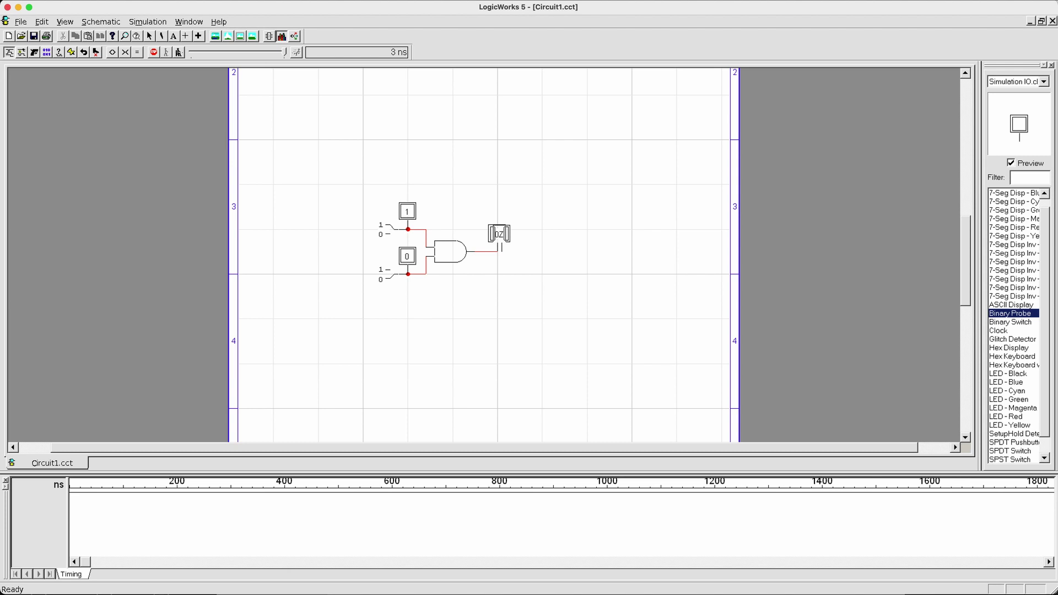
pyautogui.press('Escape')
# Toggle the switches until both read 1, making the AND output probe read 1.
pyautogui.click(392, 230)
pyautogui.click(390, 275)
pyautogui.click(392, 230)
# Place two OR-2 gates from Simulation Gates.clf, one below the AND gate and one further right.
pyautogui.click(1026, 83)
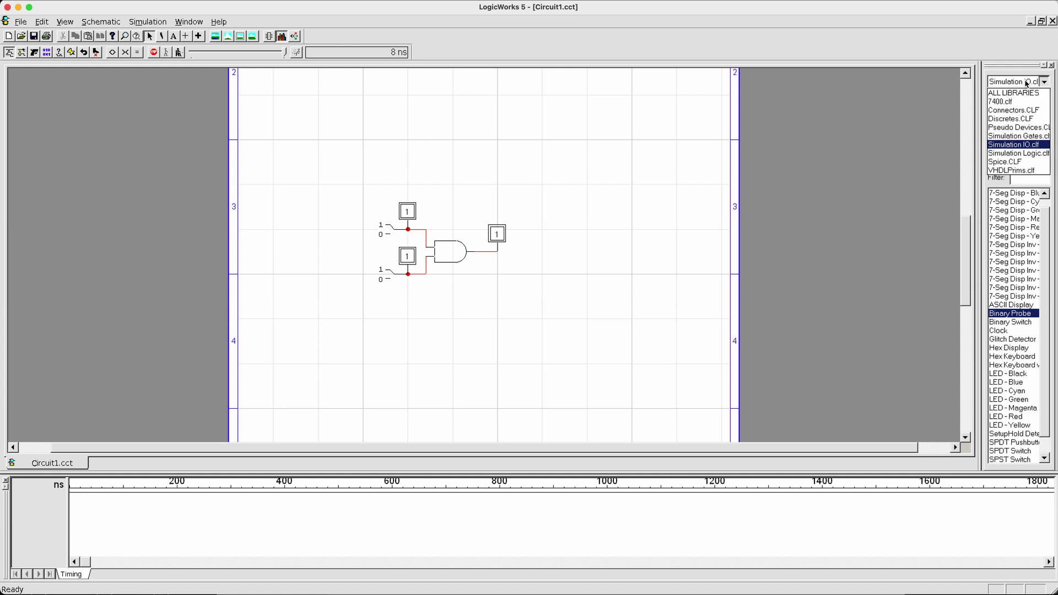
pyautogui.click(1028, 136)
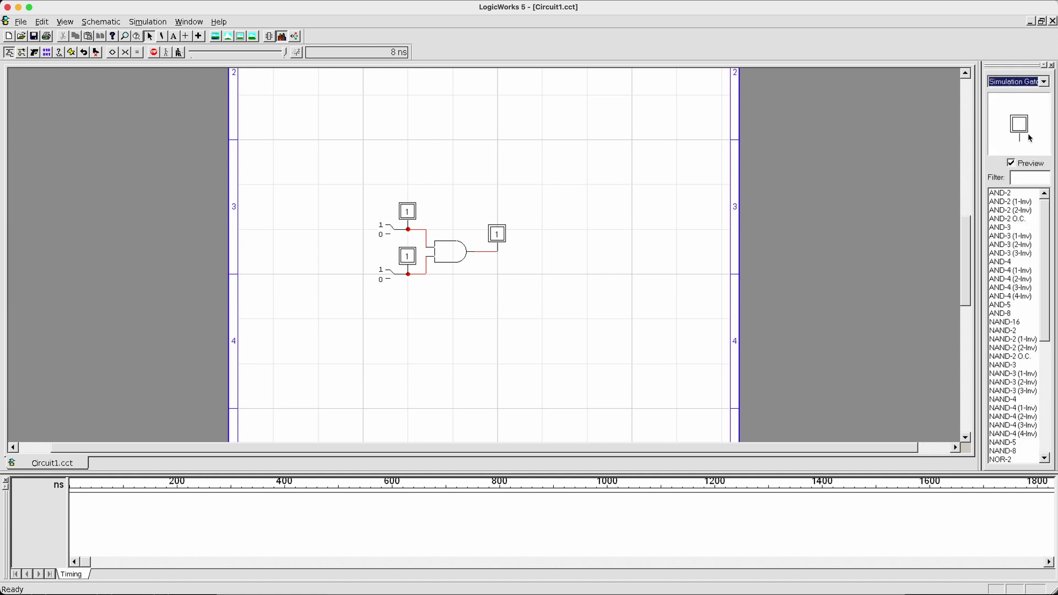
pyautogui.moveTo(1046, 236); pyautogui.dragTo(1047, 358)
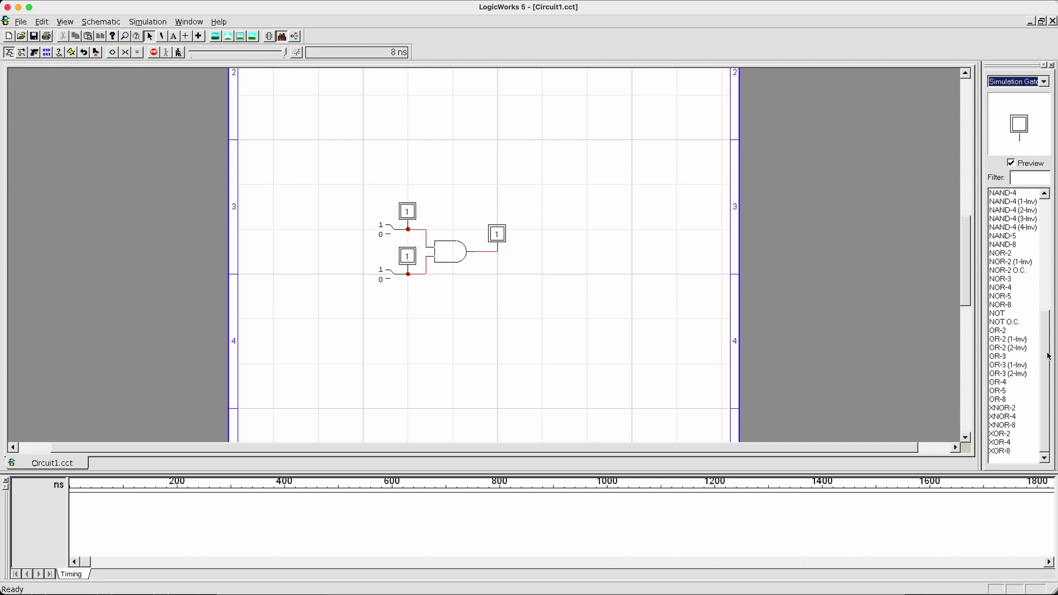
pyautogui.moveTo(1048, 357)
pyautogui.mouseDown()
pyautogui.moveTo(1044, 272)
pyautogui.moveTo(1046, 336)
pyautogui.mouseUp()
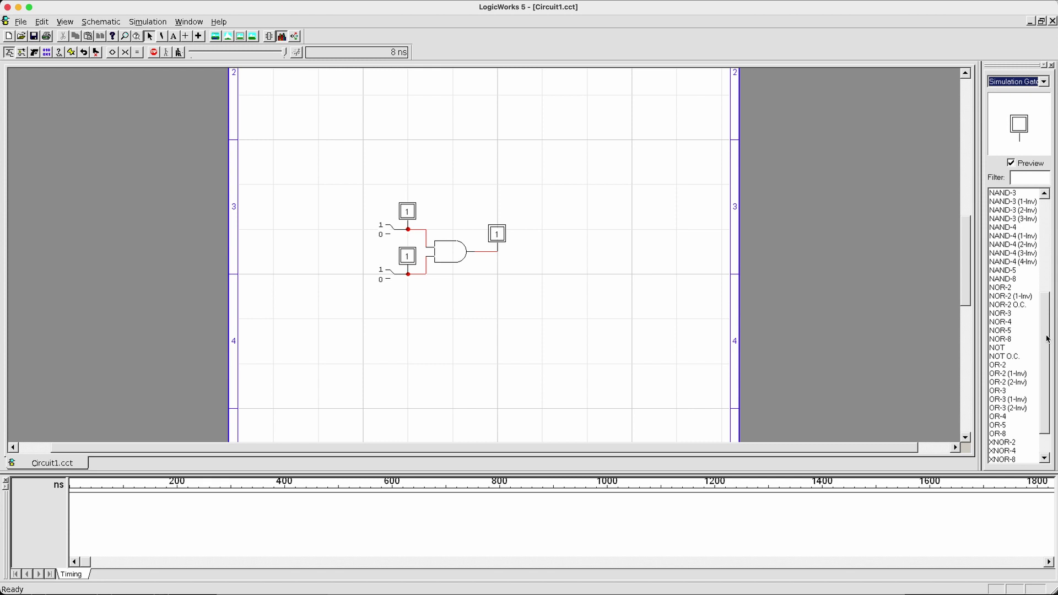
pyautogui.click(1002, 365)
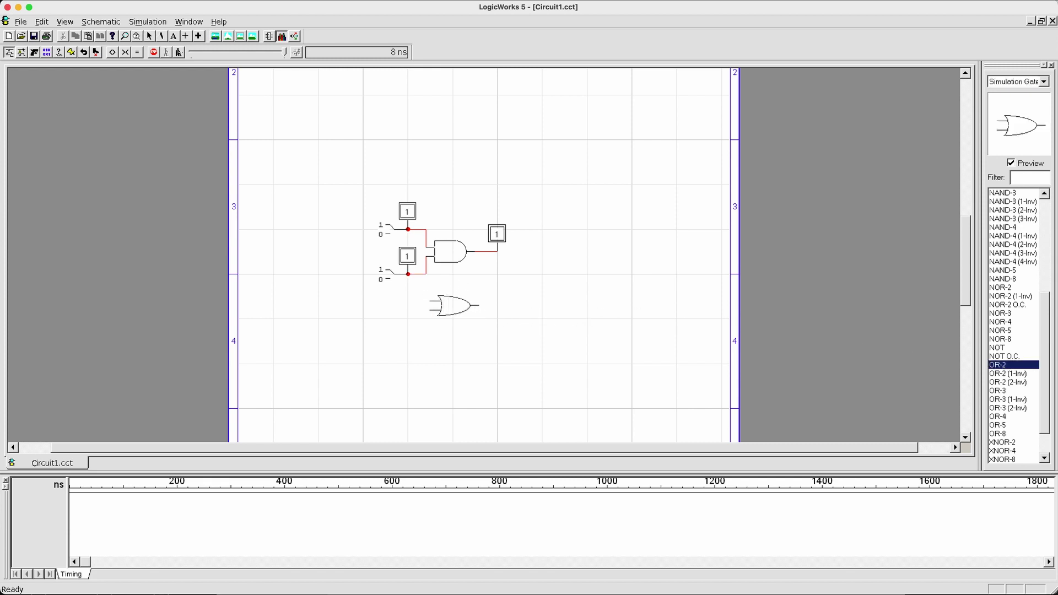
pyautogui.click(459, 305)
pyautogui.click(548, 274)
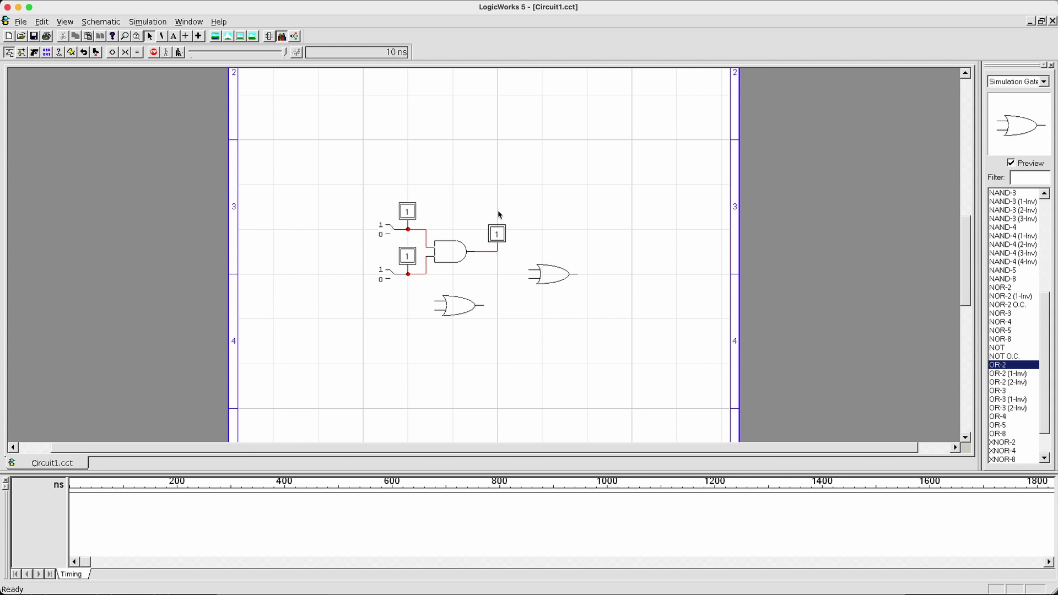
# Delete the AND output probe and the probes on both input switches.
pyautogui.click(489, 231)
pyautogui.press('Delete')
pyautogui.click(163, 37)
pyautogui.click(408, 212)
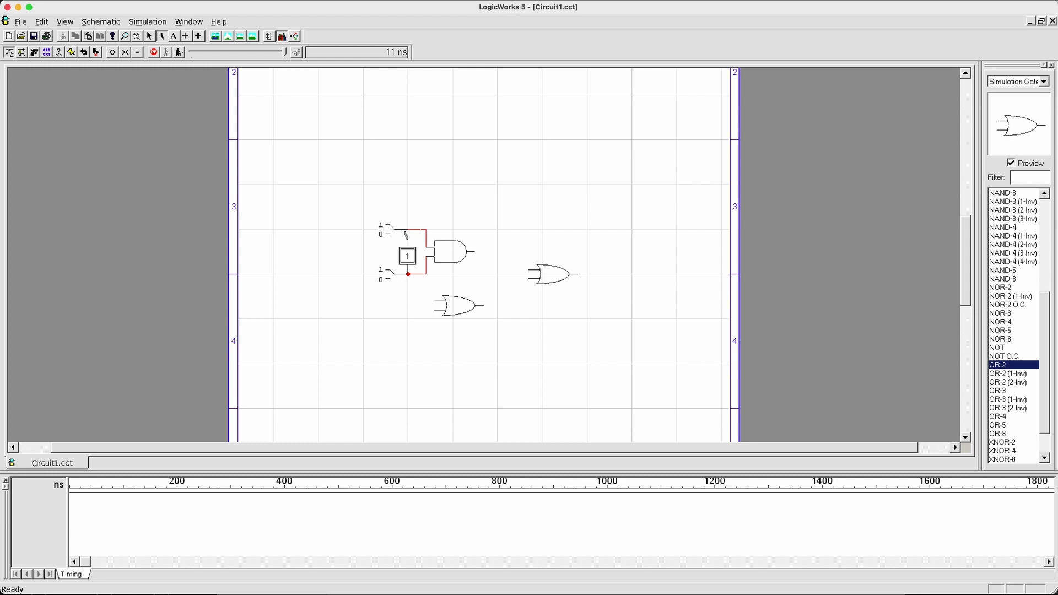
pyautogui.click(407, 254)
pyautogui.click(150, 37)
# Nudge the input switches left so they line up with each other.
pyautogui.moveTo(370, 290); pyautogui.dragTo(402, 208)
pyautogui.press('Left')
pyautogui.press('Left')
pyautogui.press('Left')
pyautogui.press('Left')
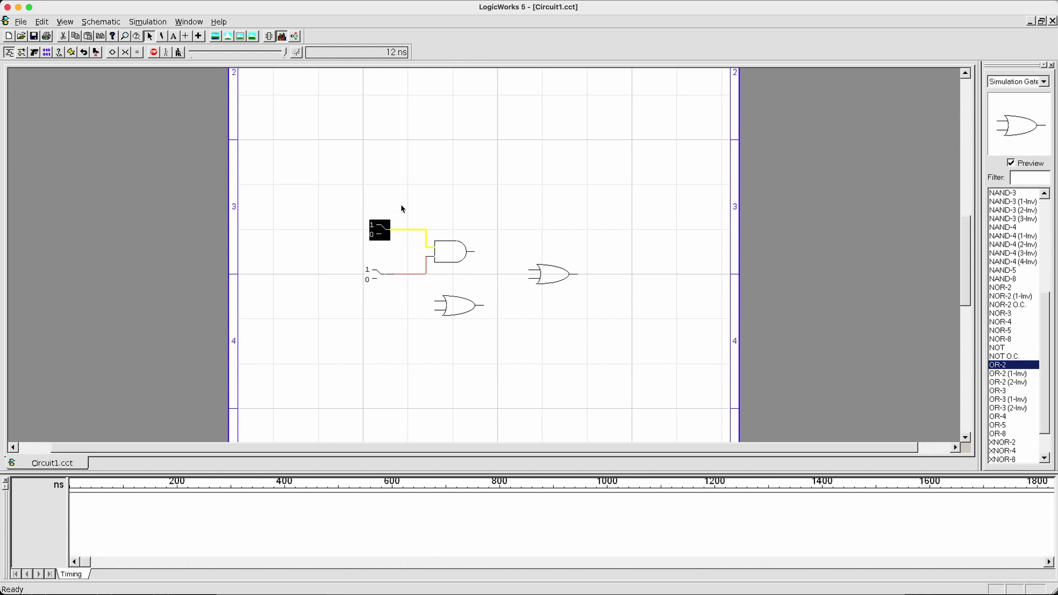
pyautogui.click(430, 189)
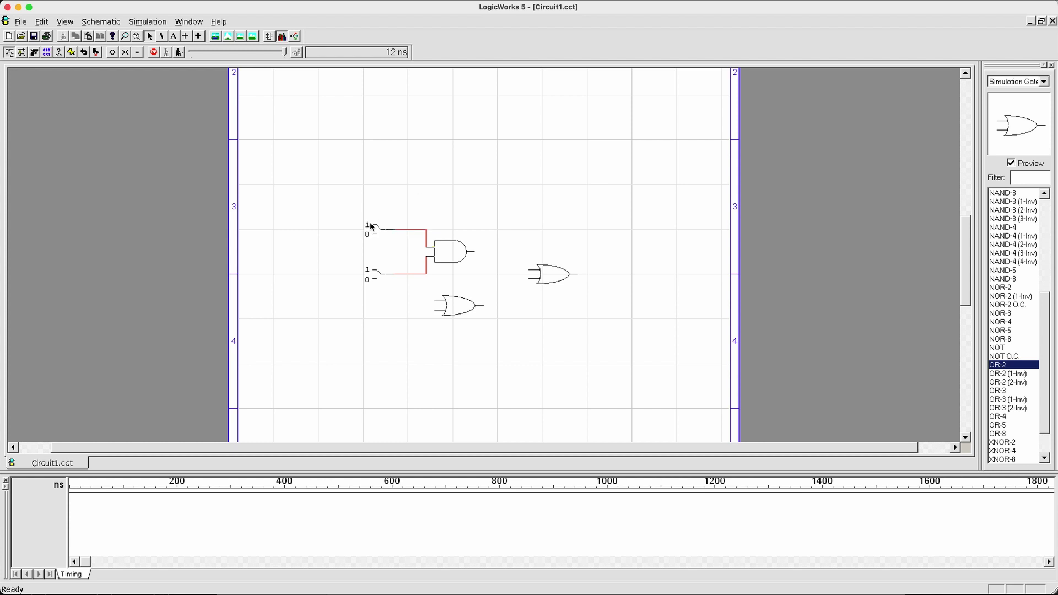
pyautogui.moveTo(358, 243); pyautogui.dragTo(390, 242)
pyautogui.click(398, 197)
pyautogui.click(489, 236)
# Wire the upper switch into the lower OR-2, and both gate outputs into the right OR-2.
pyautogui.moveTo(437, 303)
pyautogui.mouseDown()
pyautogui.moveTo(421, 293)
pyautogui.moveTo(412, 229)
pyautogui.moveTo(425, 309)
pyautogui.moveTo(404, 274)
pyautogui.mouseUp()
pyautogui.moveTo(475, 252); pyautogui.dragTo(530, 270)
pyautogui.moveTo(483, 307); pyautogui.dragTo(530, 281)
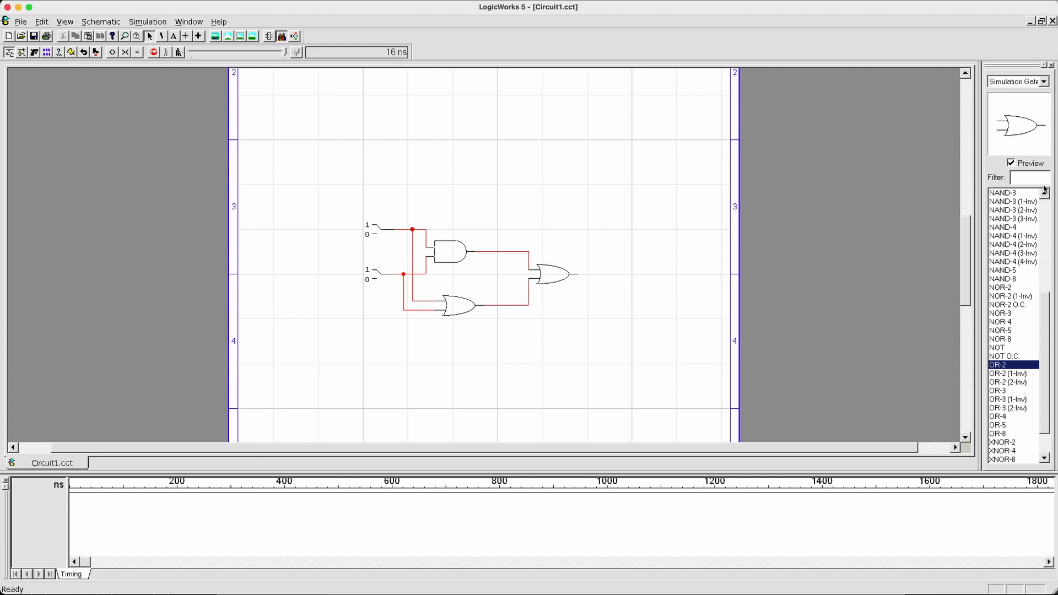
pyautogui.write('prob')
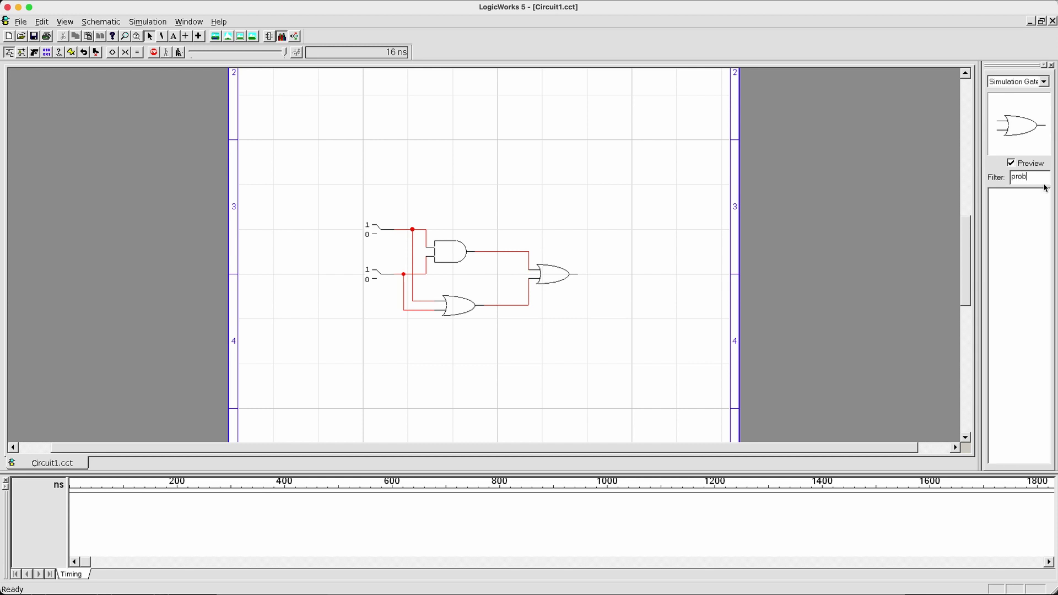
# Place a Binary Probe from Simulation IO.clf on the right OR-2 gate's output.
pyautogui.click(1035, 83)
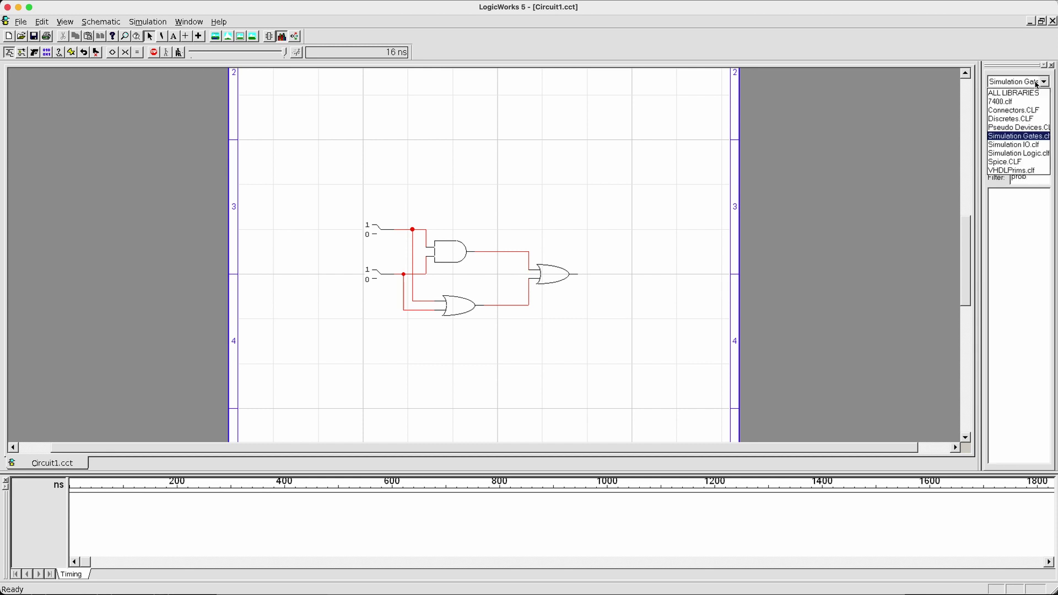
pyautogui.click(1035, 145)
pyautogui.click(1035, 176)
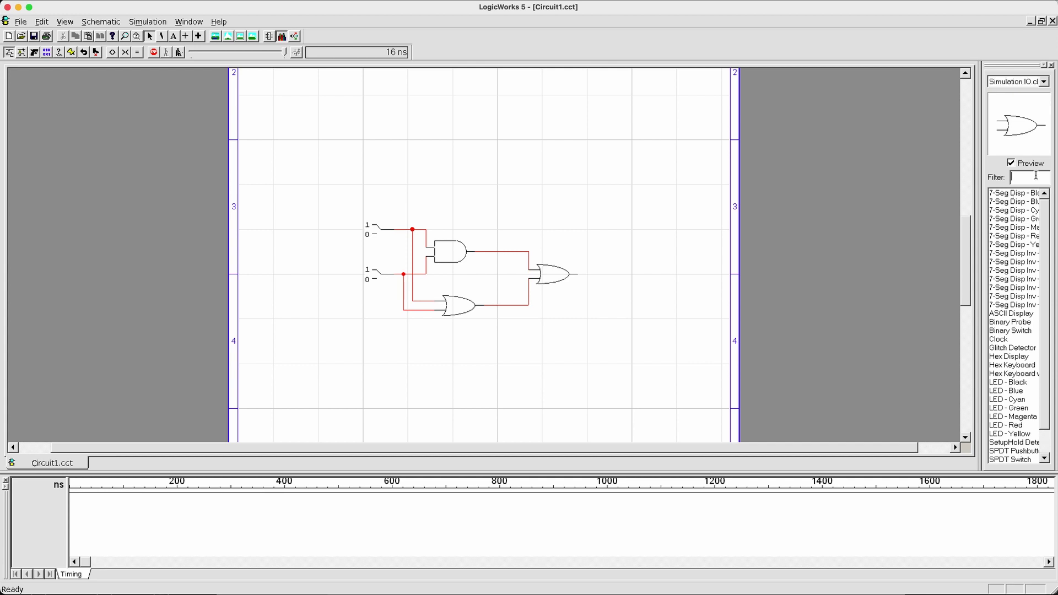
pyautogui.write('prob')
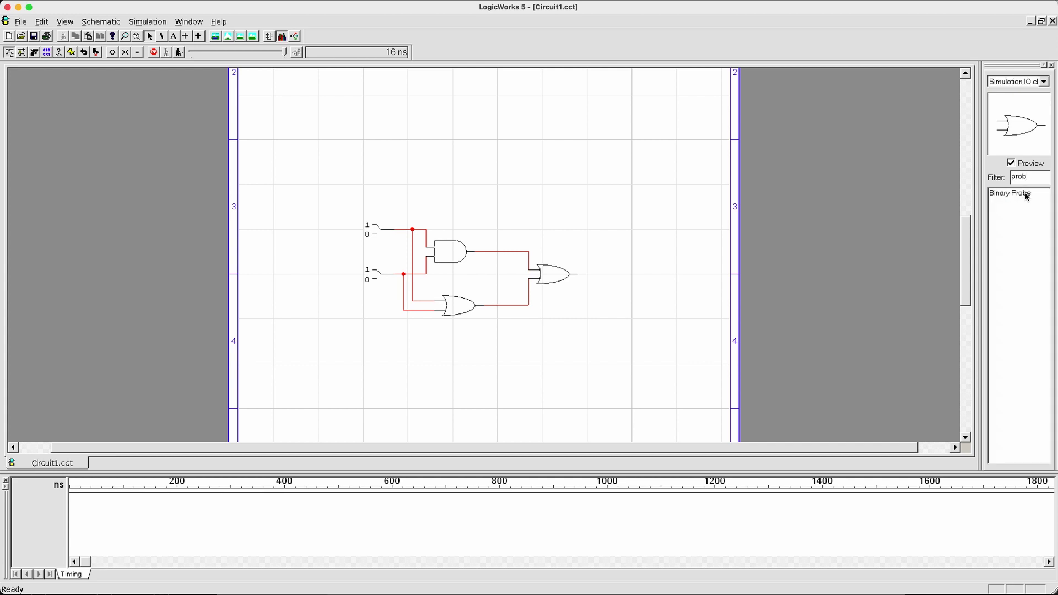
pyautogui.click(1025, 194)
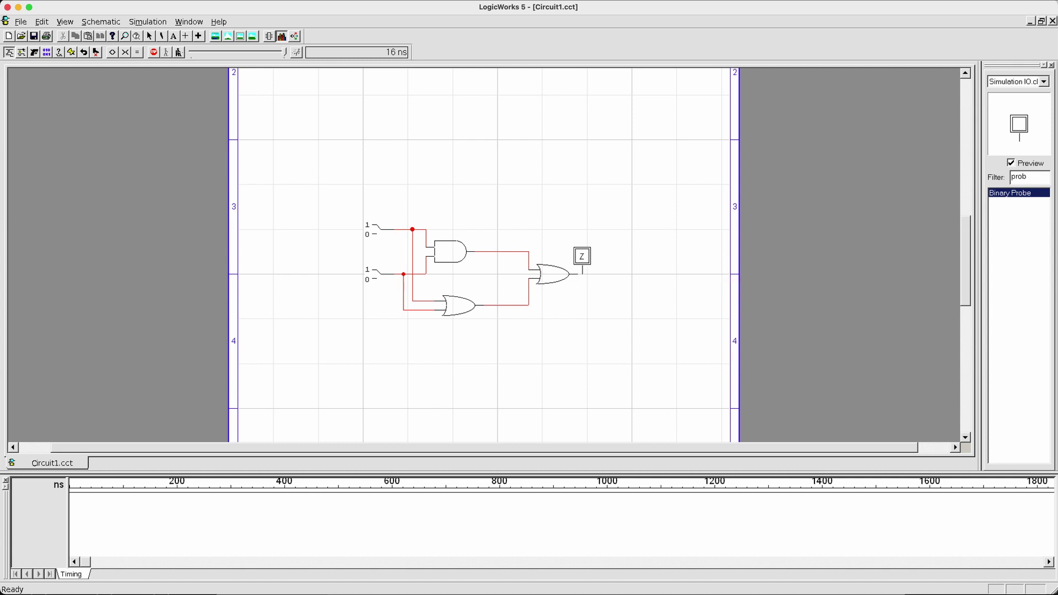
pyautogui.click(577, 258)
pyautogui.press('Escape')
# Set both input switches to 0 and select the lower switch.
pyautogui.click(379, 275)
pyautogui.click(375, 231)
pyautogui.moveTo(364, 302); pyautogui.dragTo(390, 264)
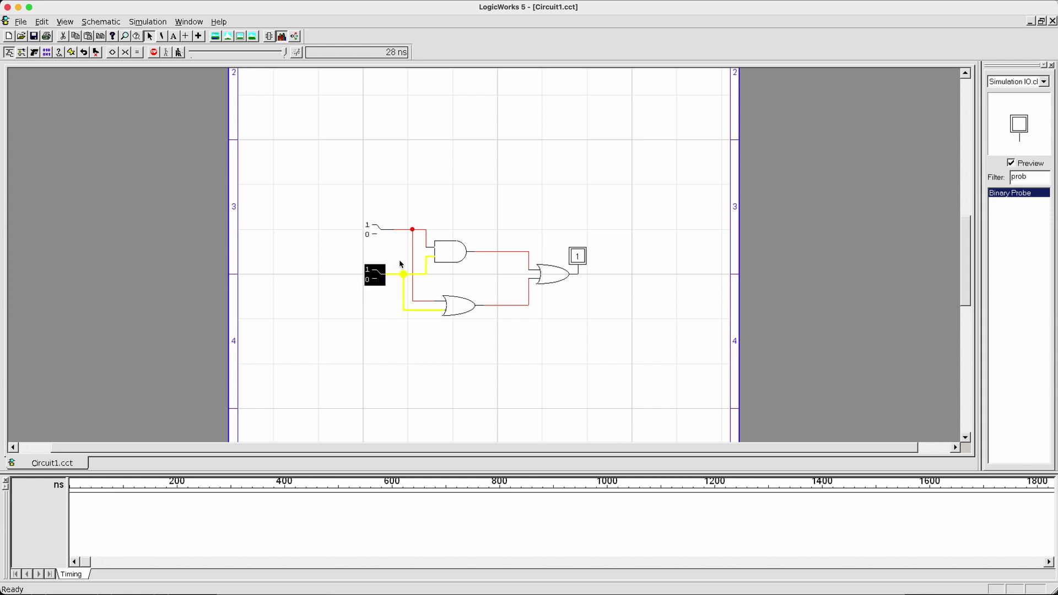
# Name the upper switch's wire Input_X and move its label onto that wire.
pyautogui.click(380, 304)
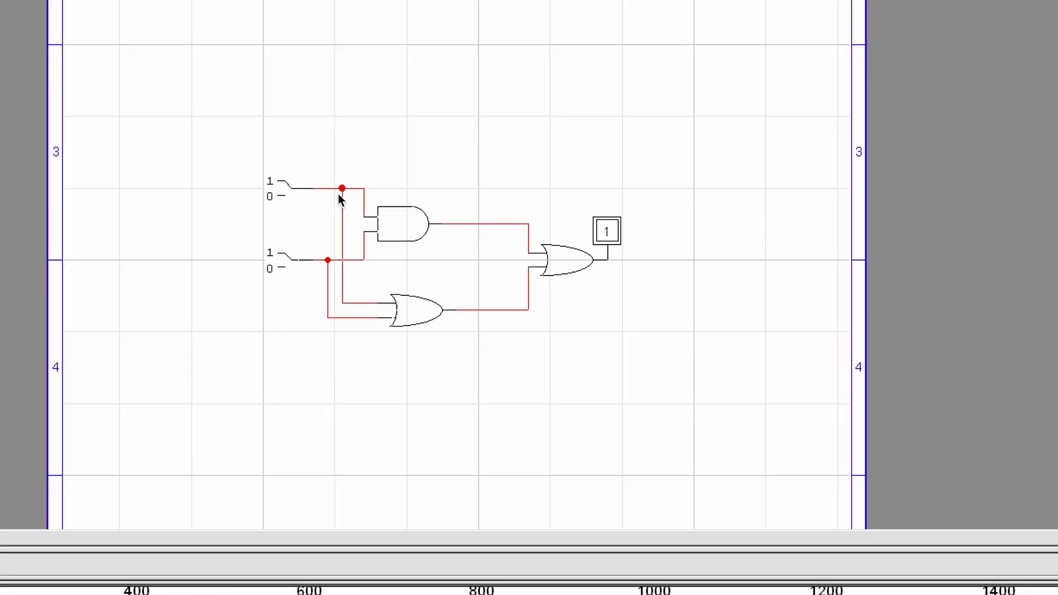
pyautogui.click(341, 188)
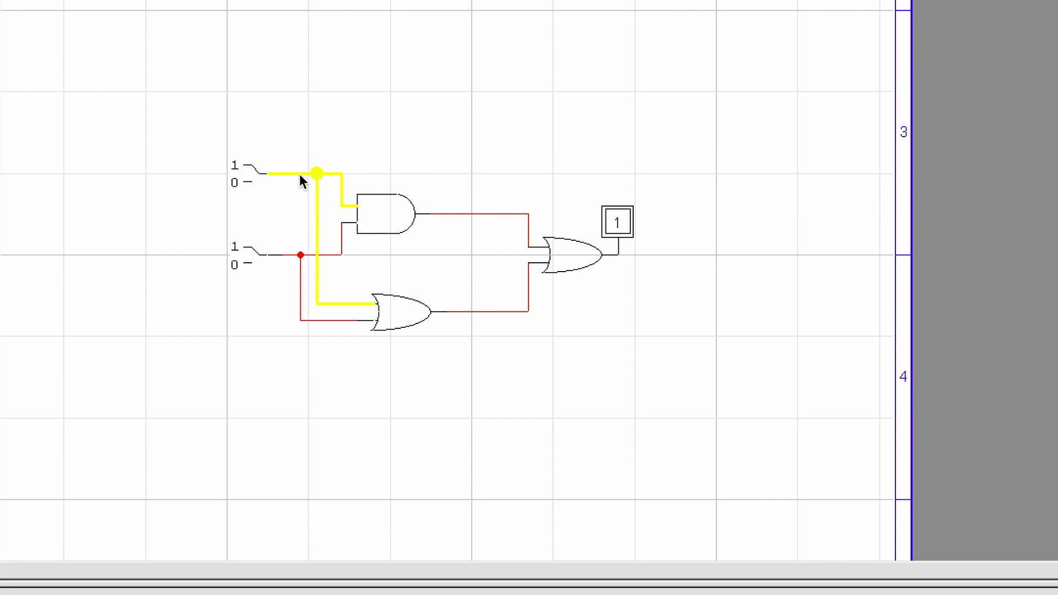
pyautogui.rightClick(300, 179)
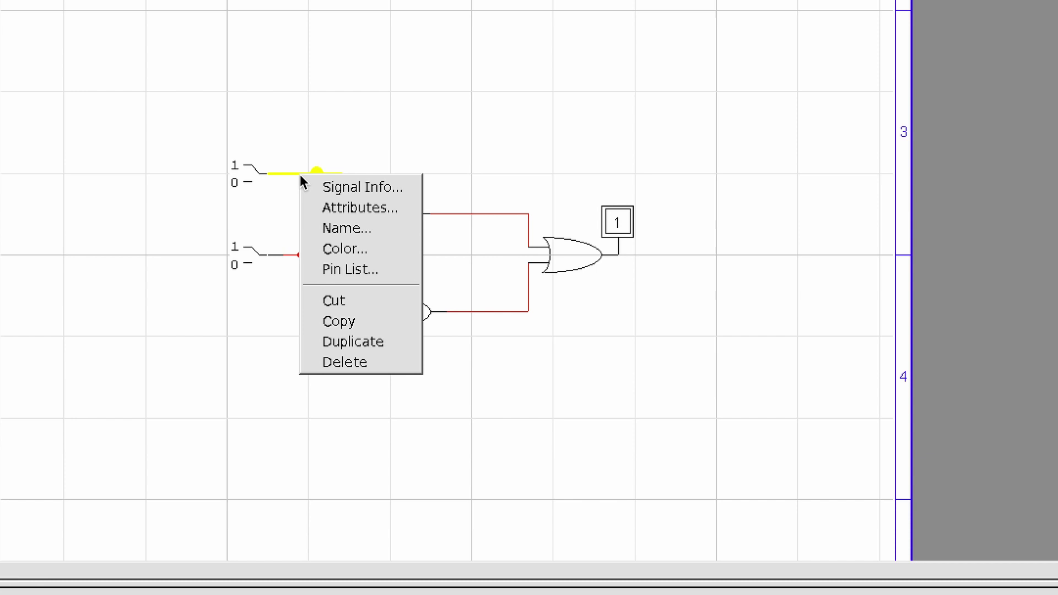
pyautogui.click(325, 229)
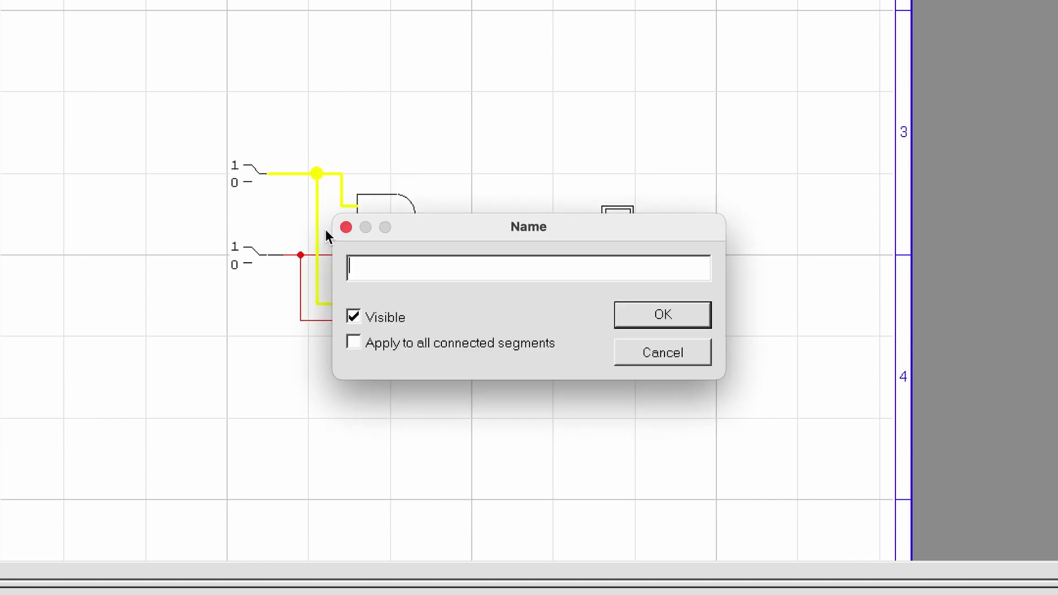
pyautogui.write('Input')
pyautogui.press('BackSpace')
pyautogui.write('t_X')
pyautogui.click(660, 312)
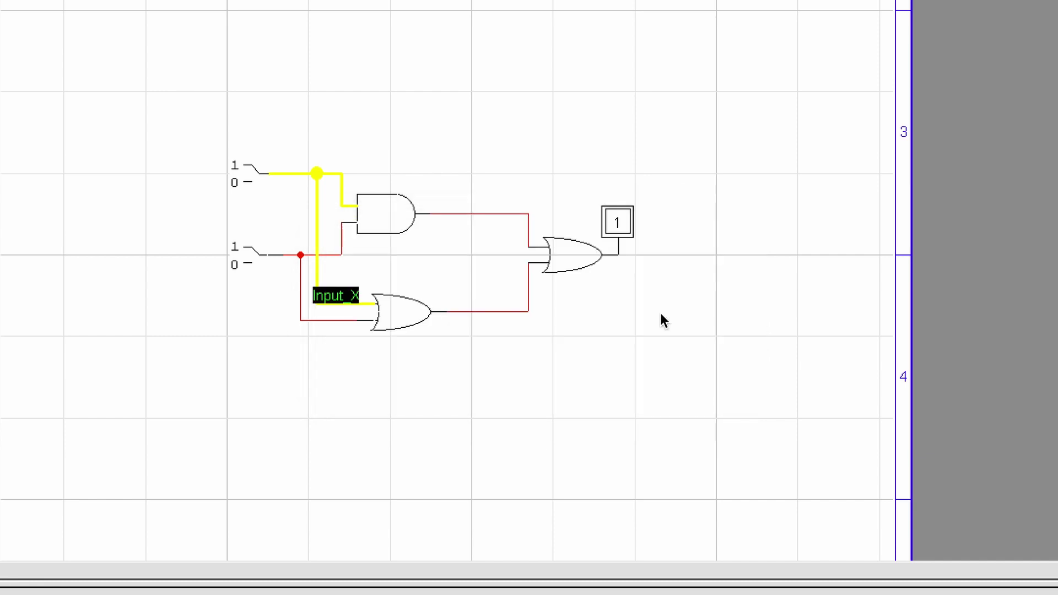
pyautogui.moveTo(353, 298); pyautogui.dragTo(326, 165)
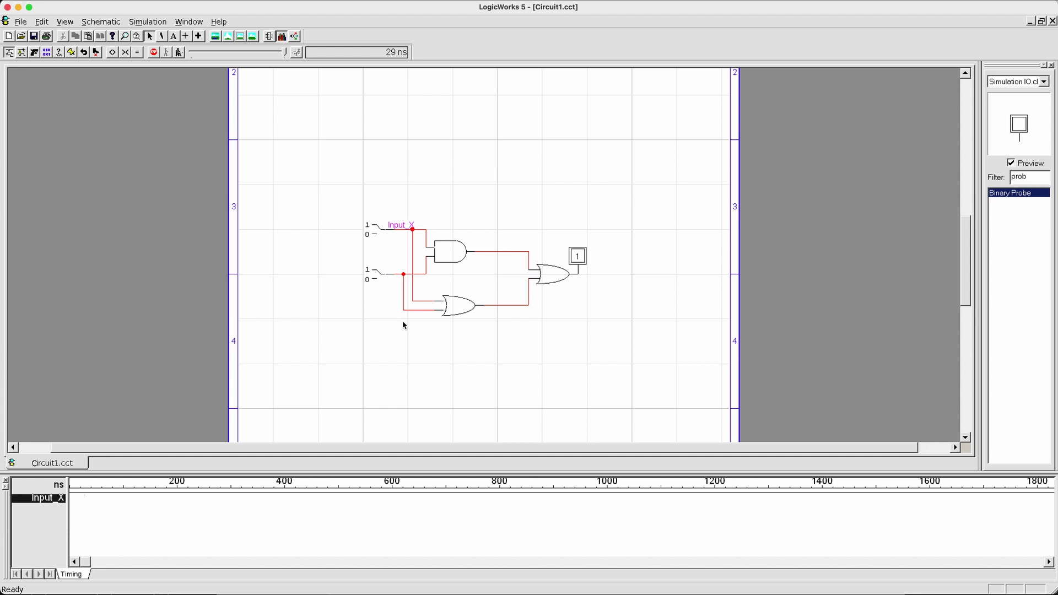
# Name the lower input wire Input_Y and place its label on the wire.
pyautogui.click(406, 274)
pyautogui.rightClick(405, 275)
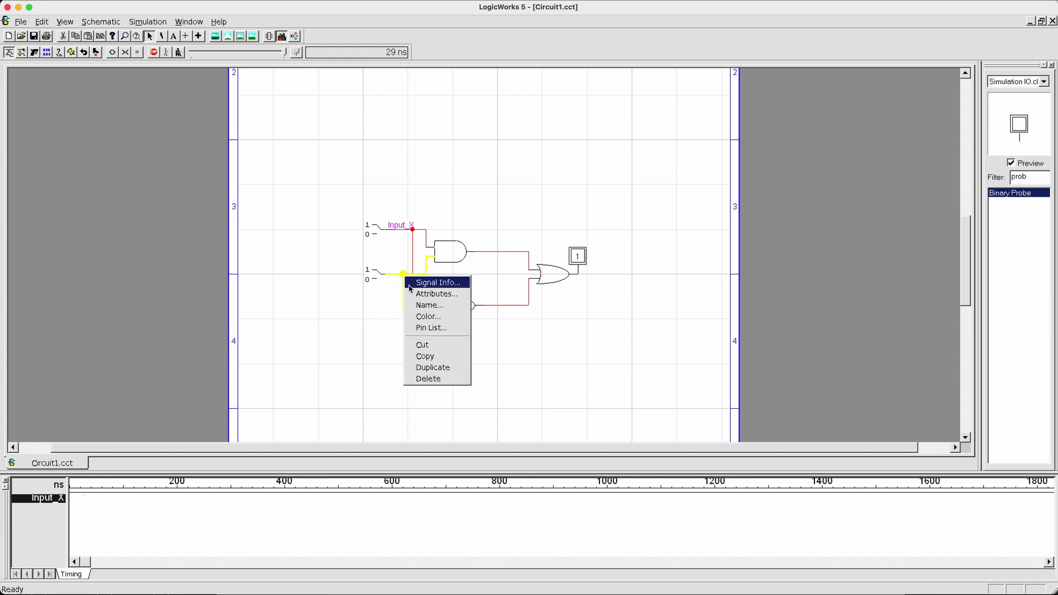
pyautogui.click(418, 305)
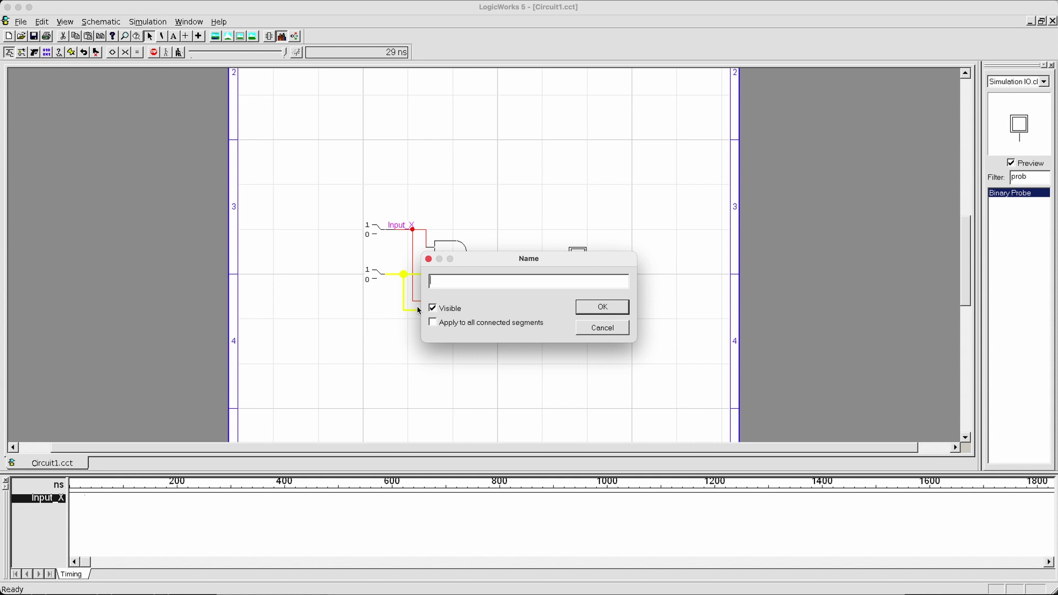
pyautogui.write('Input_Y')
pyautogui.press('Return')
pyautogui.moveTo(418, 310); pyautogui.dragTo(401, 273)
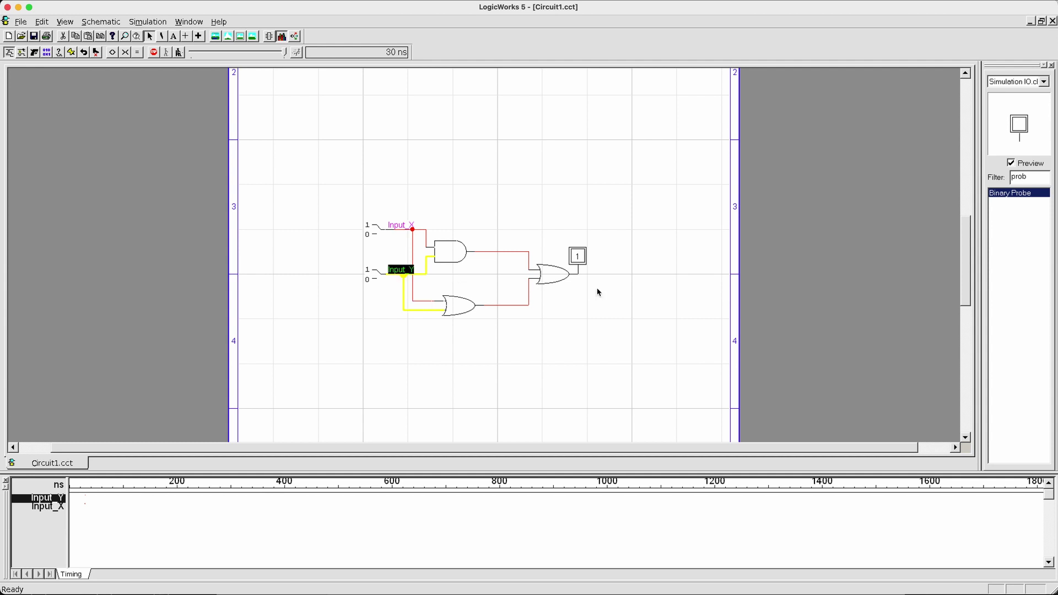
pyautogui.click(597, 290)
# Move the binary probe further right and name its wire Output_Z.
pyautogui.moveTo(582, 260); pyautogui.dragTo(636, 261)
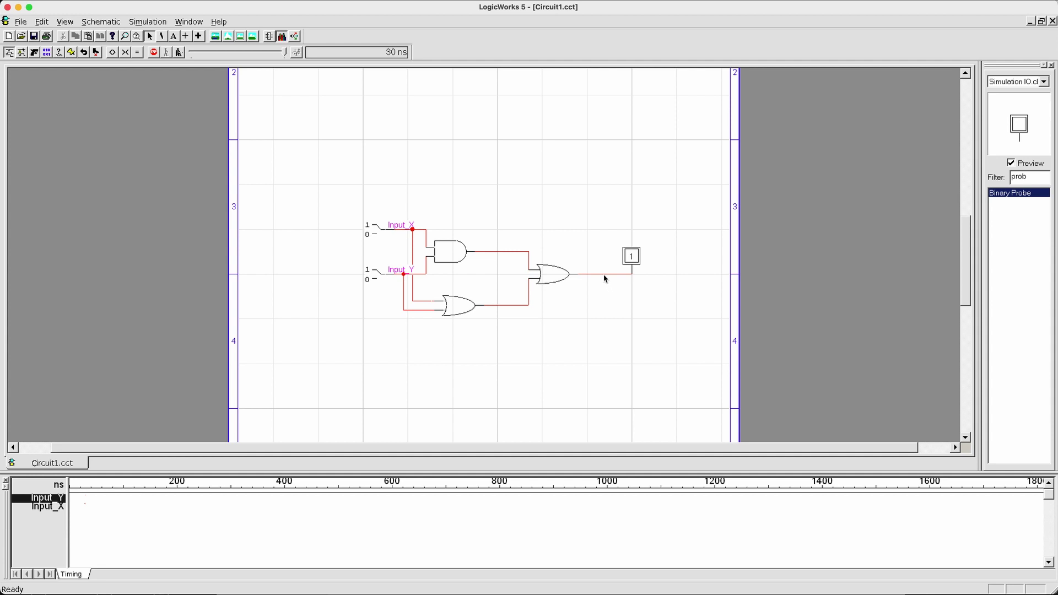
pyautogui.click(605, 275)
pyautogui.rightClick(604, 277)
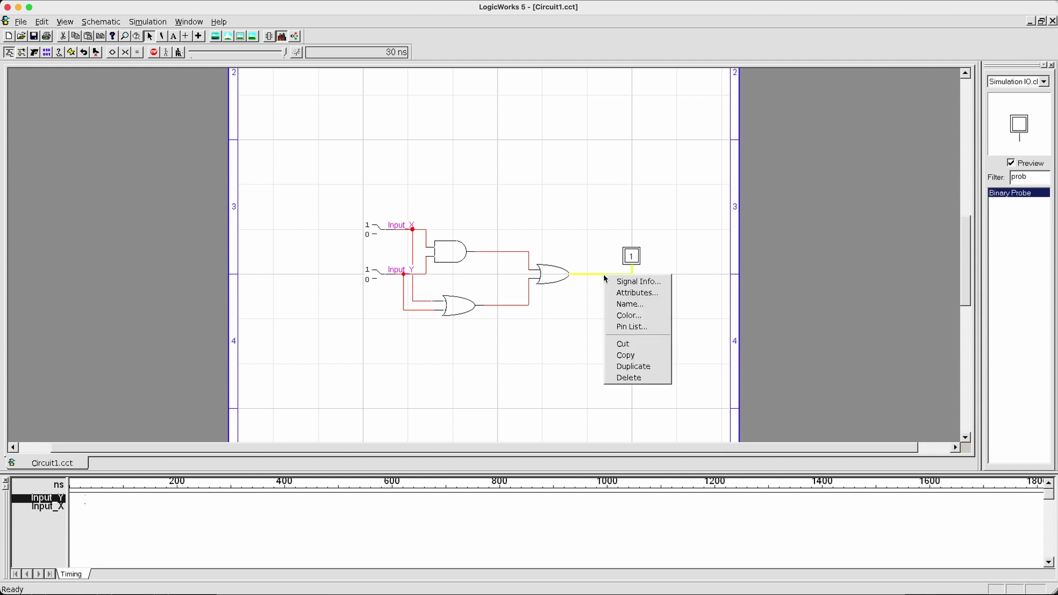
pyautogui.click(622, 307)
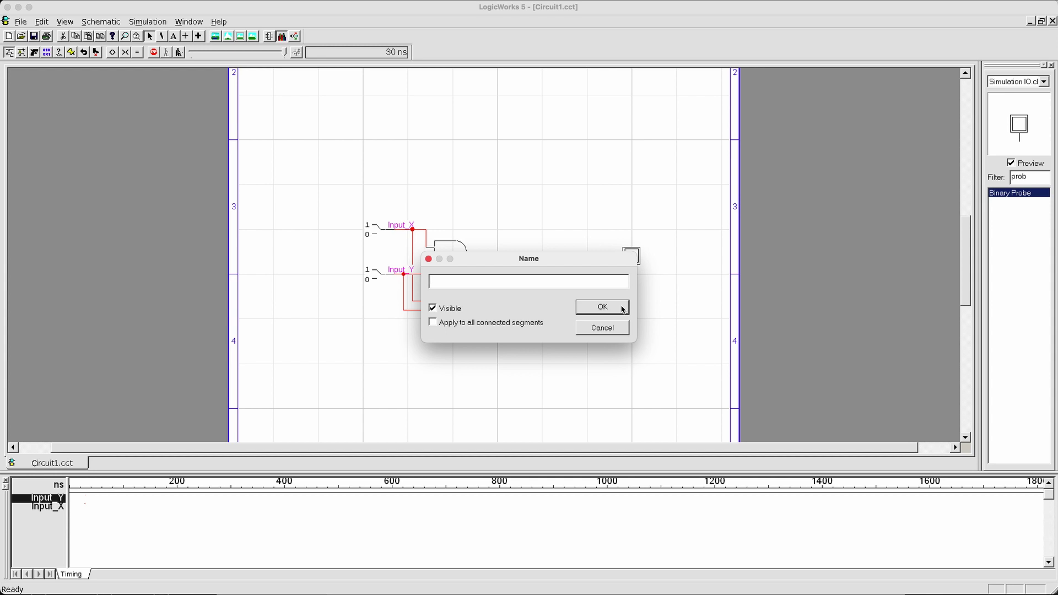
pyautogui.write('Output_Z')
pyautogui.click(587, 310)
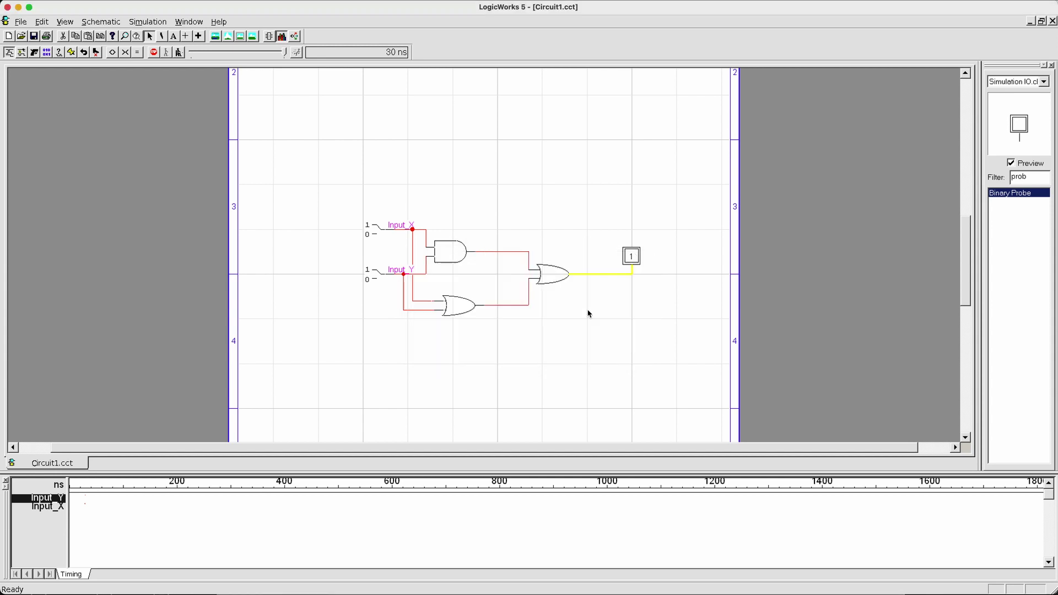
pyautogui.click(588, 320)
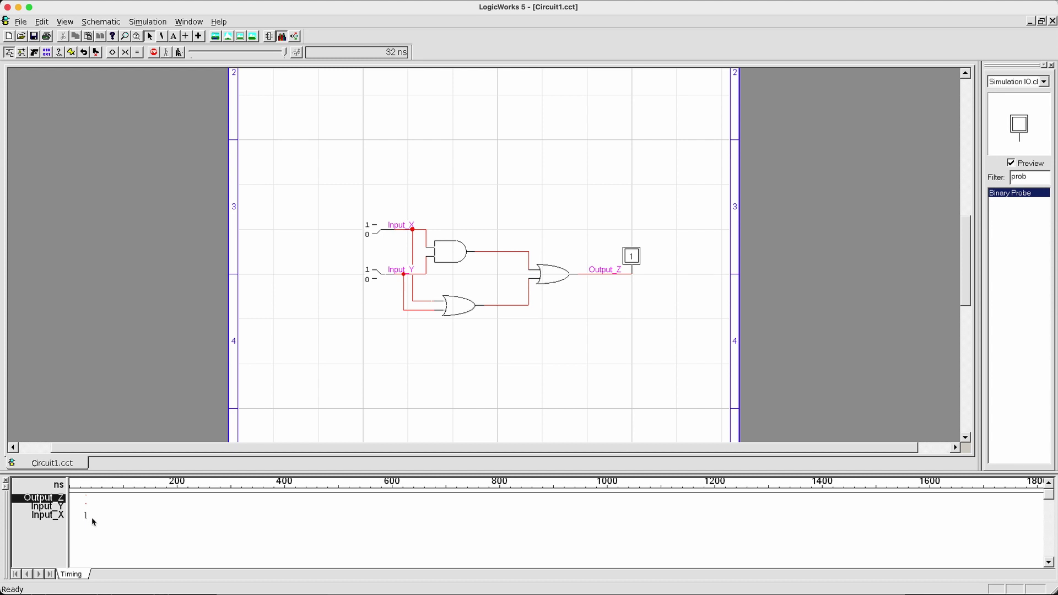
# Toggle Input_Y once and Input_X four times, generating timing activity up to 68 ns.
pyautogui.rightClick(379, 277)
pyautogui.click(379, 277)
pyautogui.click(390, 299)
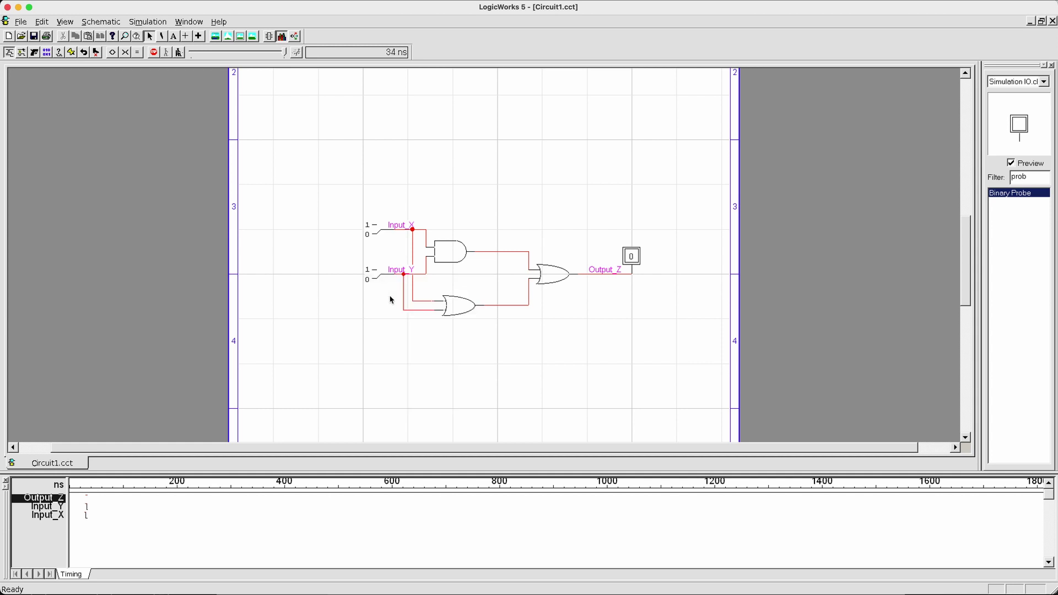
pyautogui.click(378, 233)
pyautogui.click(378, 234)
pyautogui.click(379, 233)
pyautogui.click(378, 234)
pyautogui.click(114, 528)
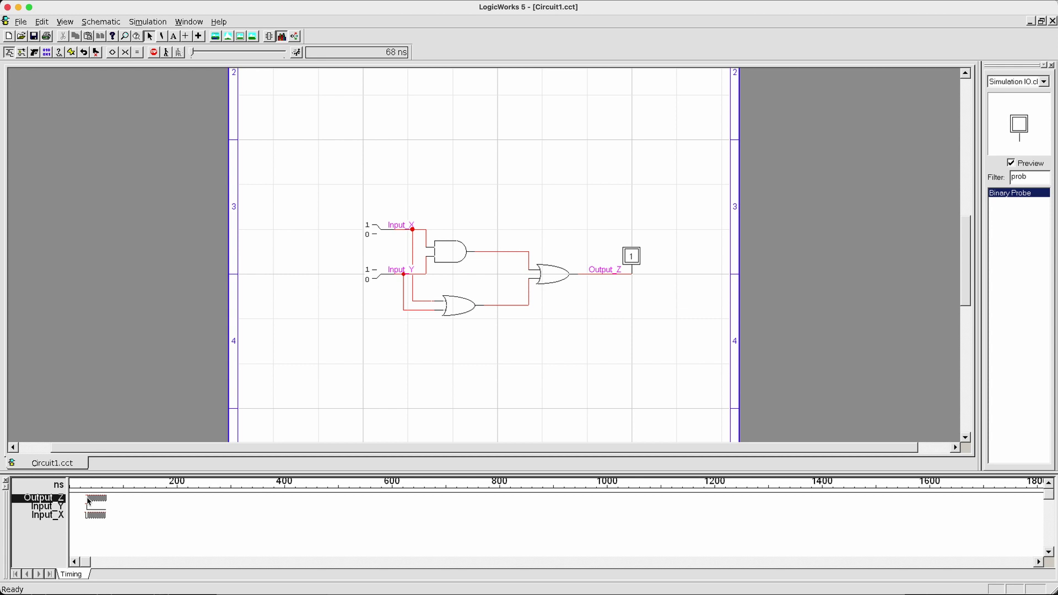
# Place the timing cursor and zoom the timing diagram to a finer time scale.
pyautogui.click(103, 522)
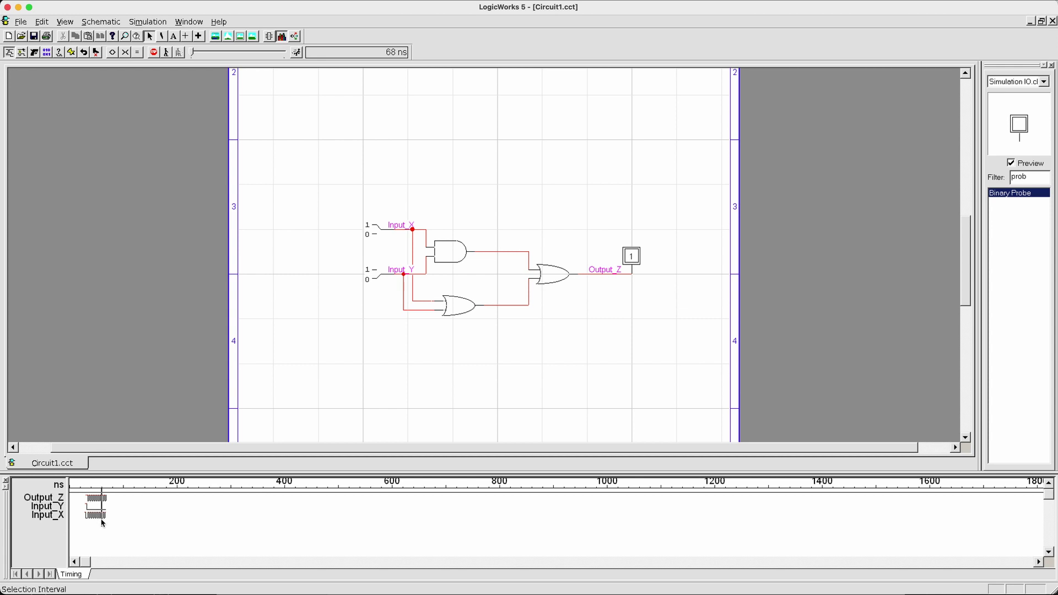
pyautogui.click(111, 525)
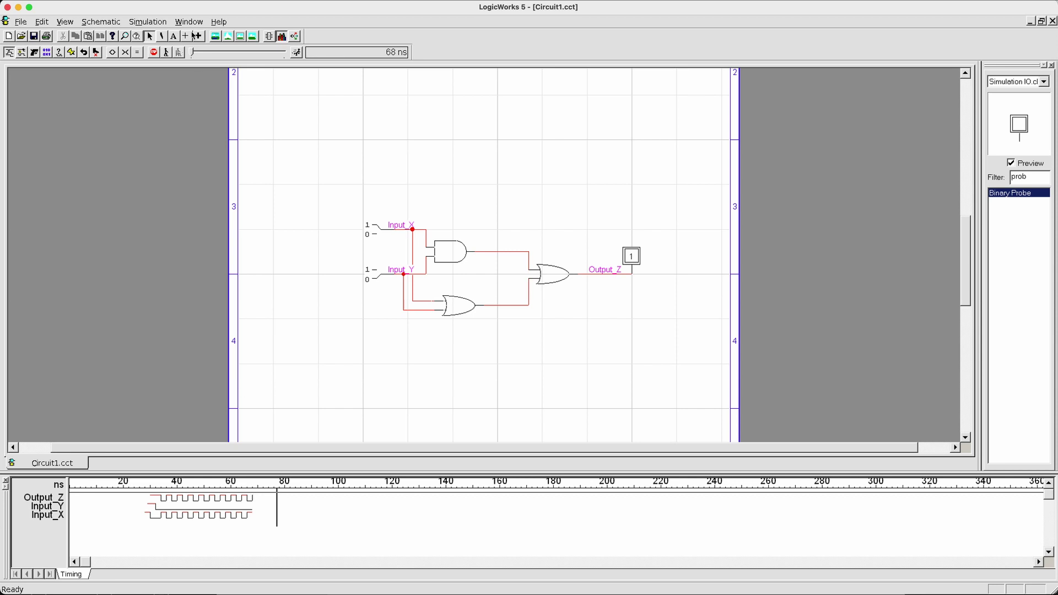
pyautogui.click(113, 53)
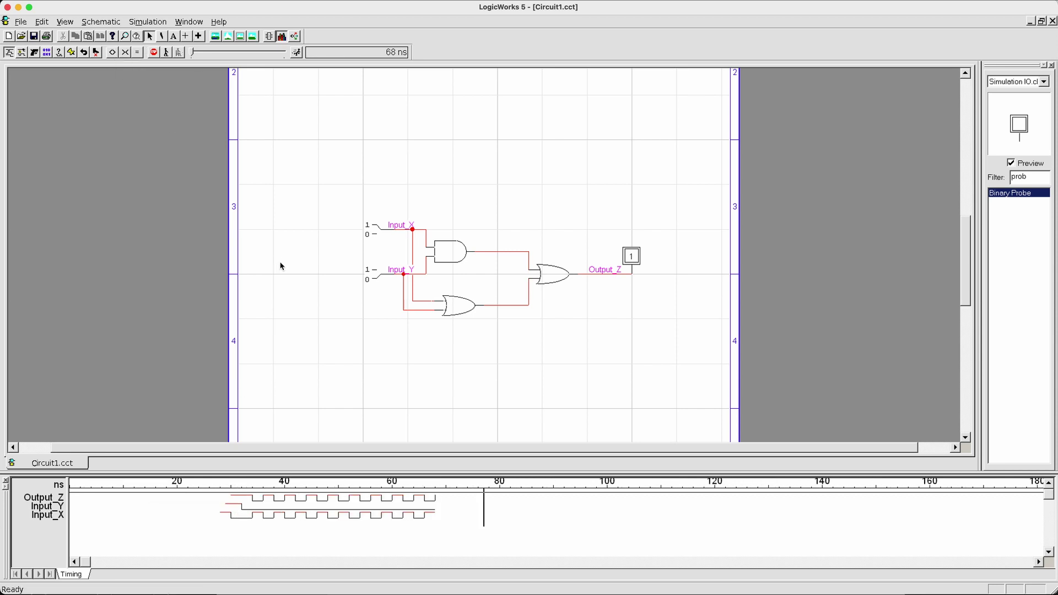
# Start the simulator and switch Input_Y on and off, extending the traces to 116 ns.
pyautogui.click(380, 277)
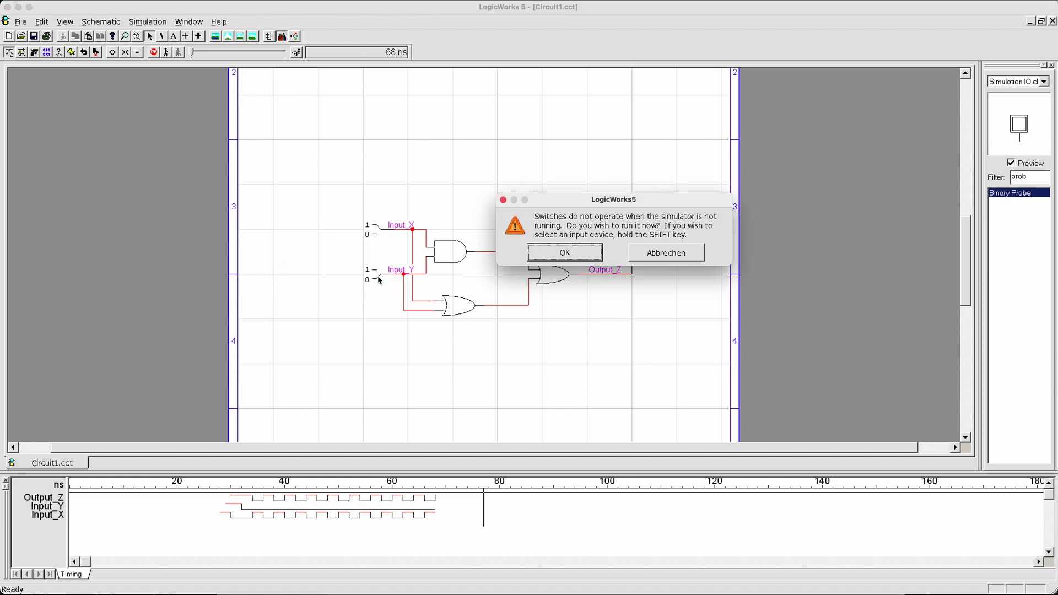
pyautogui.click(569, 254)
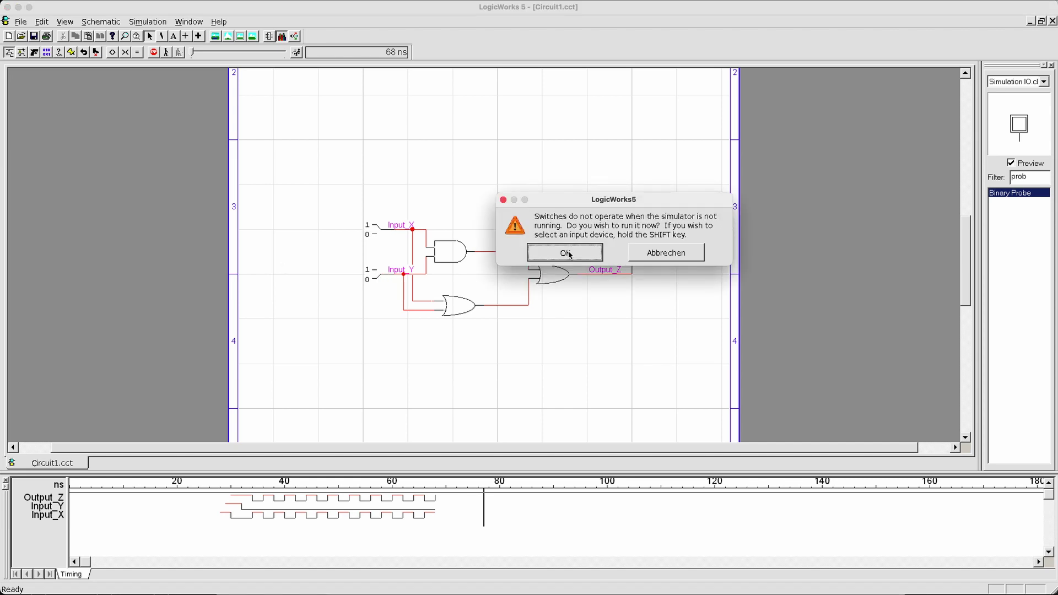
pyautogui.click(376, 274)
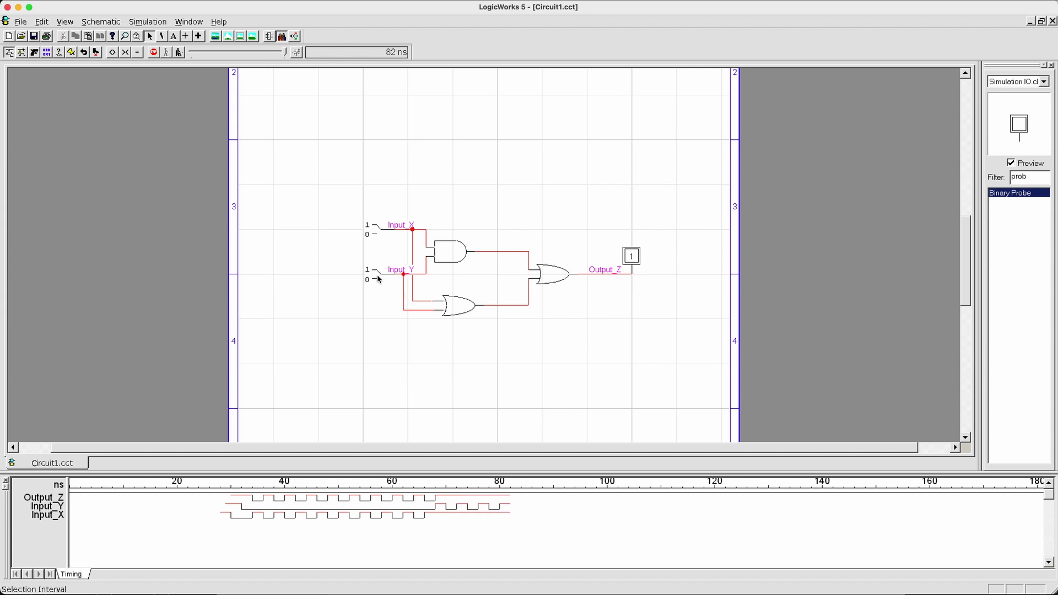
pyautogui.click(377, 275)
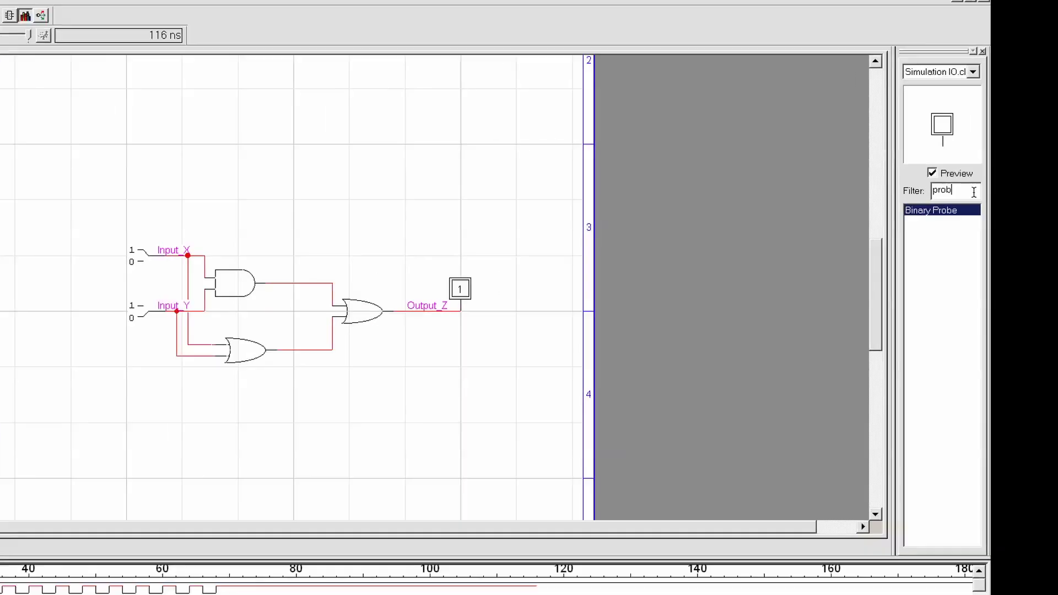
# Clear the parts filter and place a Clock from Simulation IO.clf below the Input_Y switch.
pyautogui.doubleClick(1041, 177)
pyautogui.press('BackSpace')
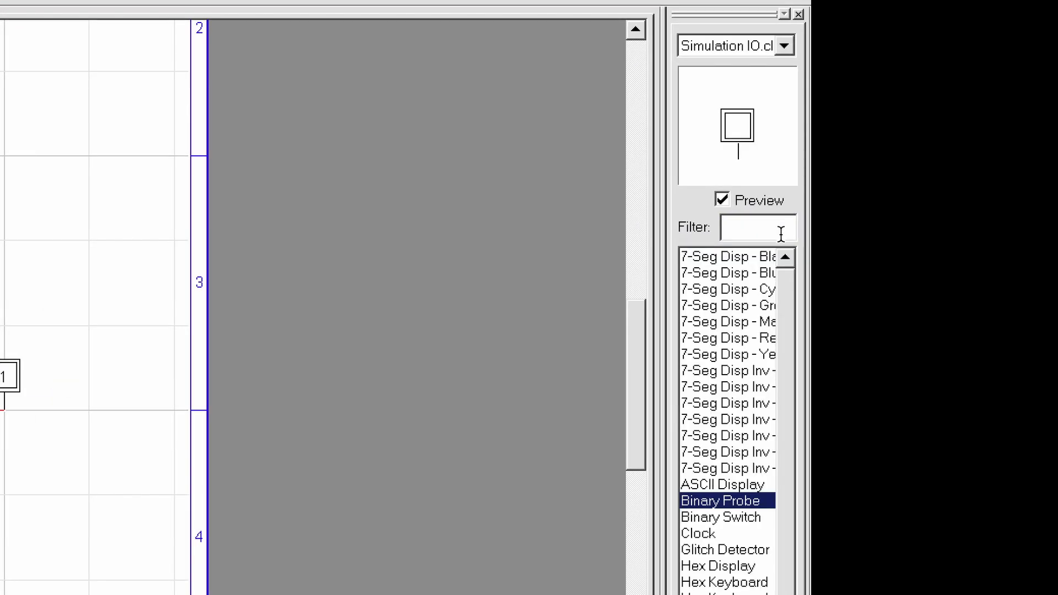
pyautogui.click(736, 548)
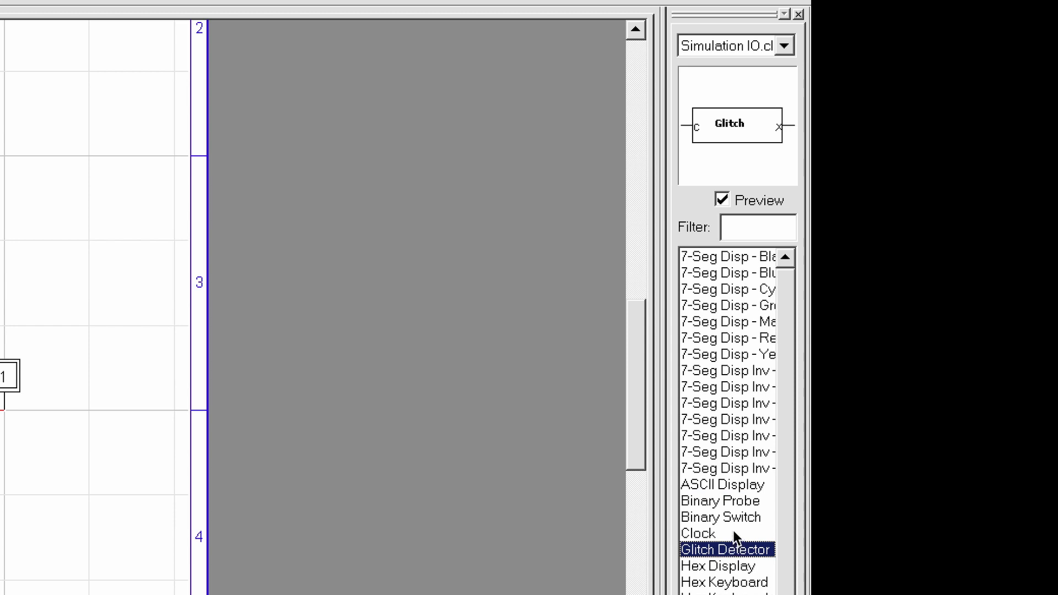
pyautogui.click(732, 532)
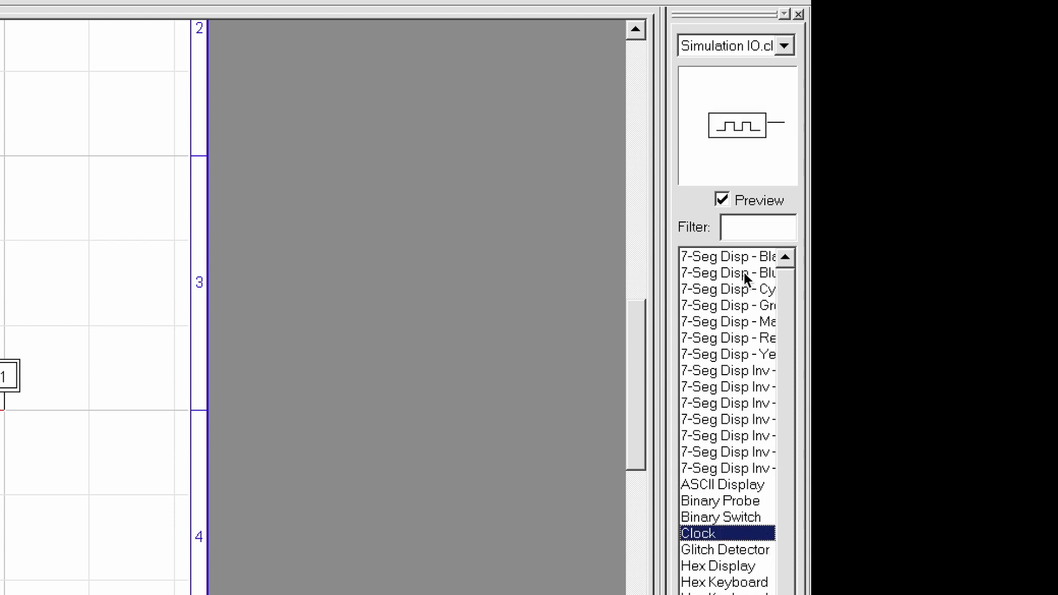
pyautogui.click(741, 46)
pyautogui.click(732, 168)
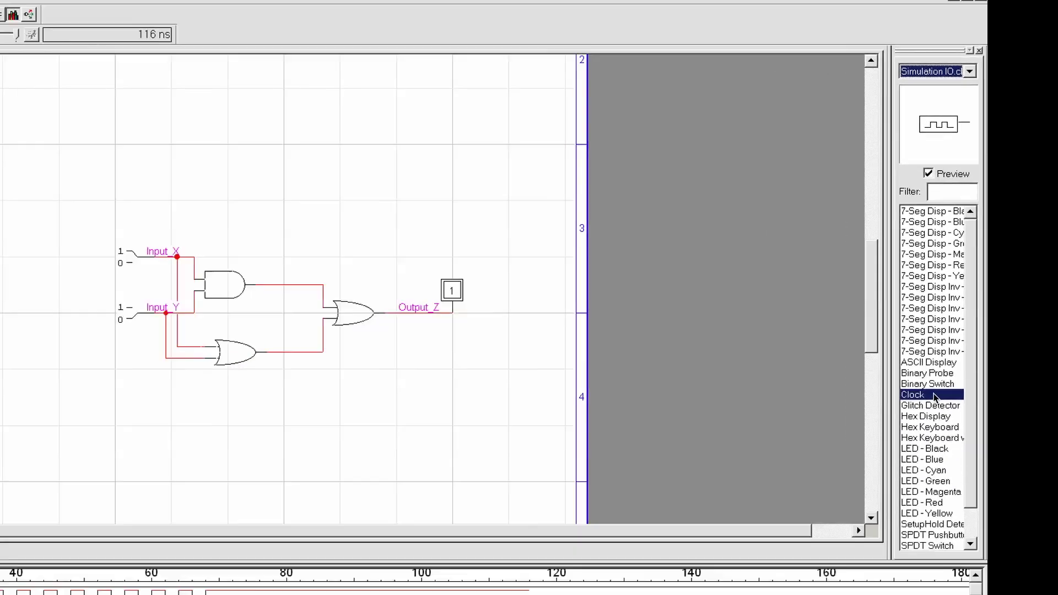
pyautogui.click(74, 362)
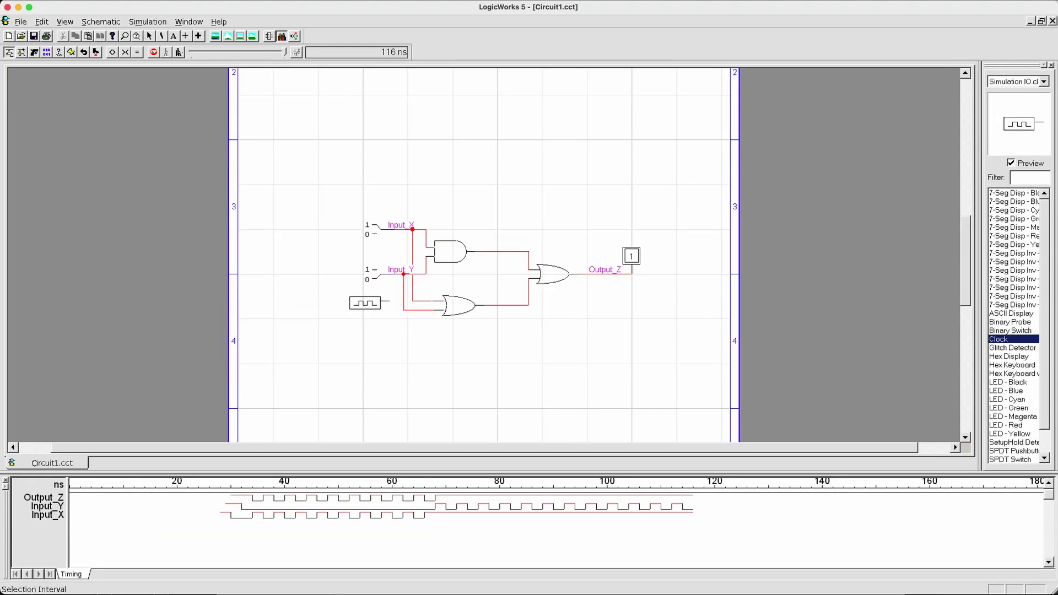
pyautogui.click(364, 303)
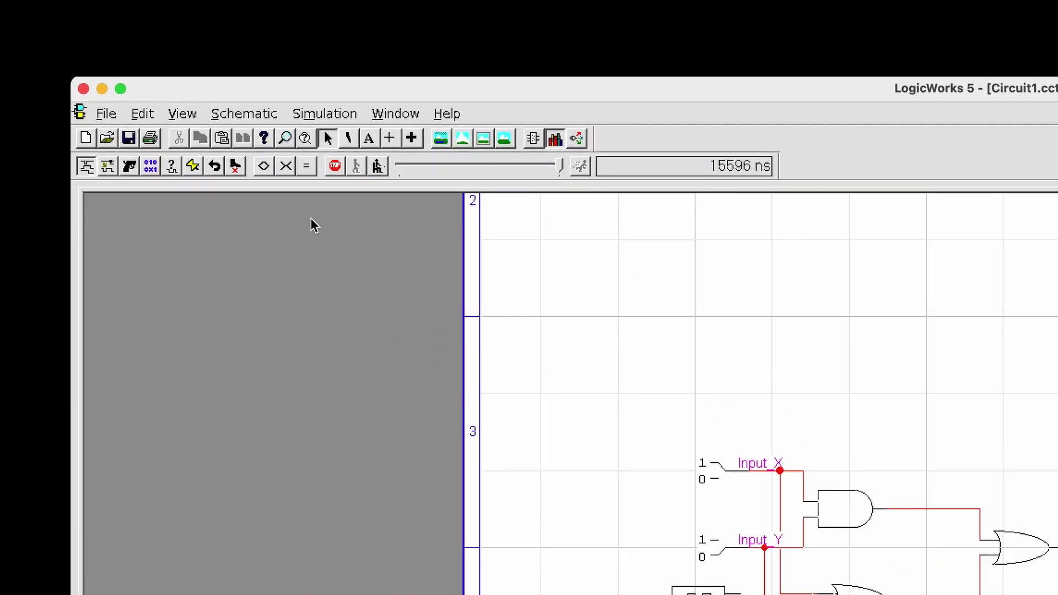
# Stop the simulation at 25716 ns and select the Input_Y switch.
pyautogui.click(334, 166)
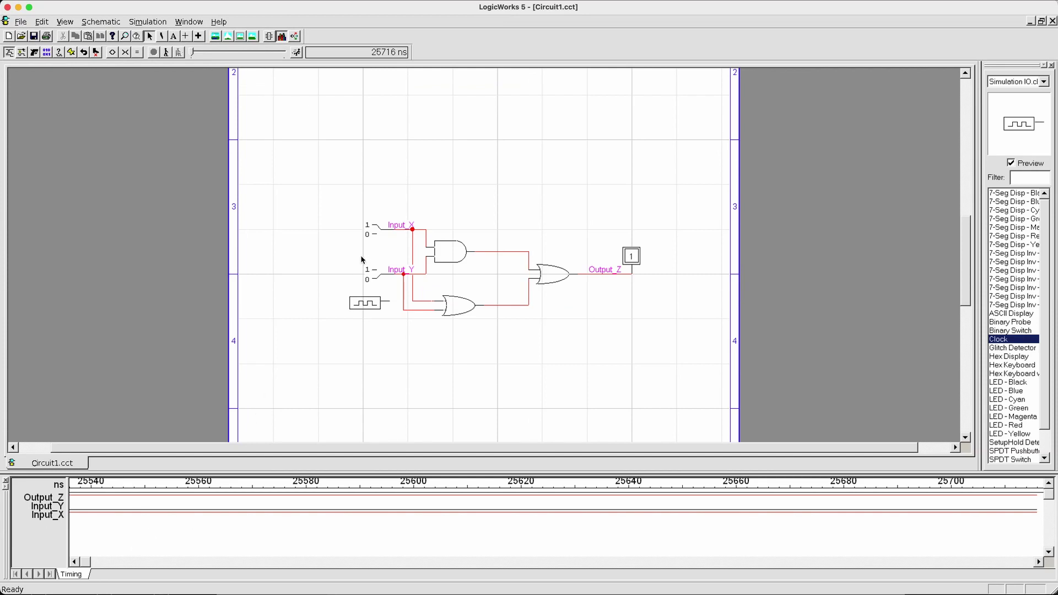
pyautogui.click(370, 273)
# Nudge the Input_Y part toward the clock and check the Input_Y wire and clock selection.
pyautogui.moveTo(379, 286)
pyautogui.mouseDown()
pyautogui.moveTo(375, 295)
pyautogui.moveTo(378, 284)
pyautogui.mouseUp()
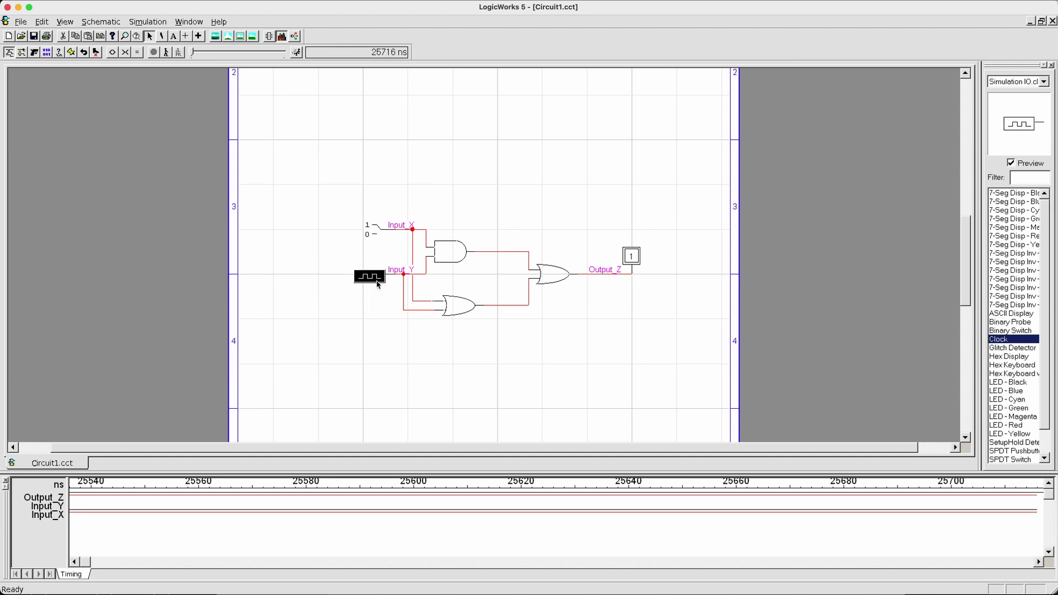
pyautogui.click(406, 276)
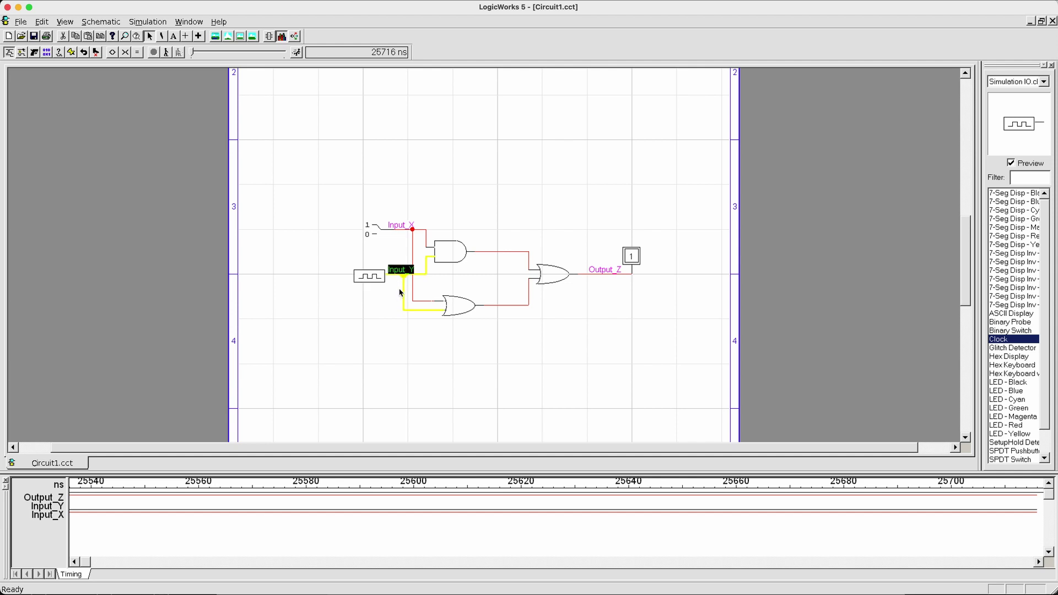
pyautogui.click(397, 287)
pyautogui.click(380, 279)
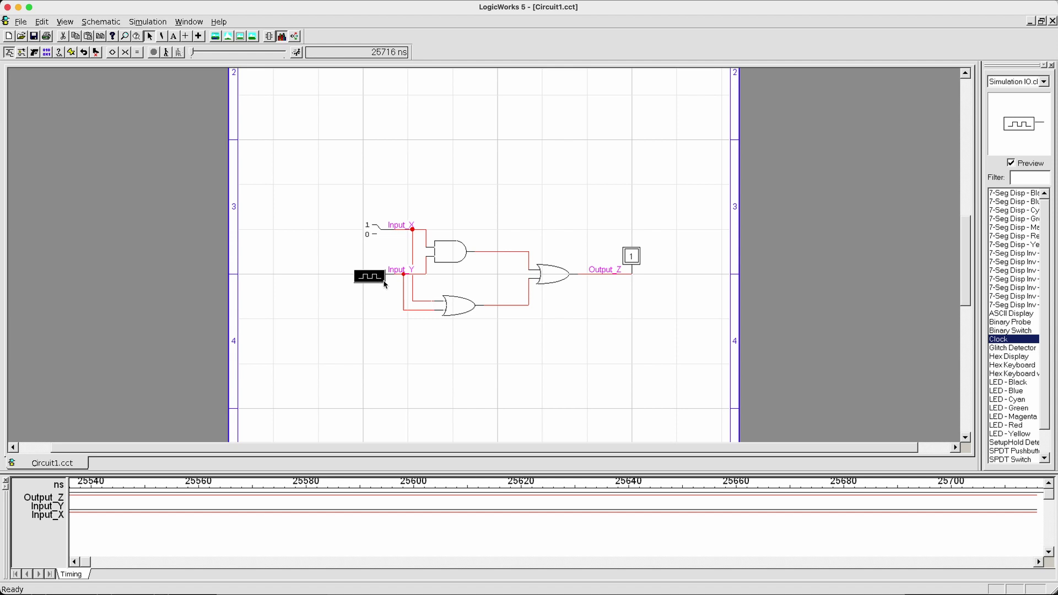
pyautogui.click(395, 288)
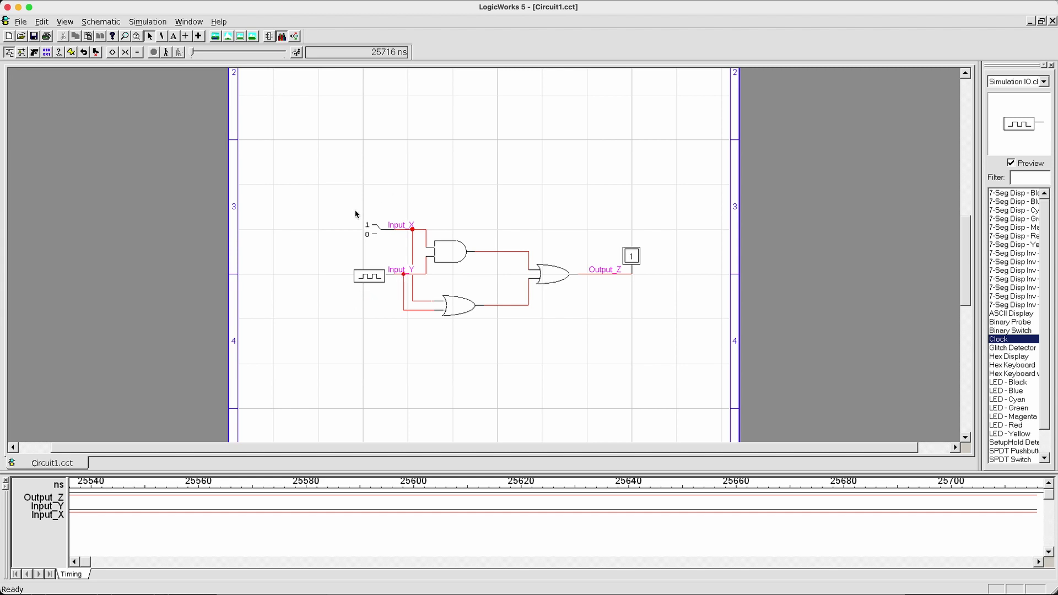
# Delete the Input_X binary switch and place a copy of the Input_Y clock there.
pyautogui.click(378, 234)
pyautogui.press('Delete')
pyautogui.click(375, 273)
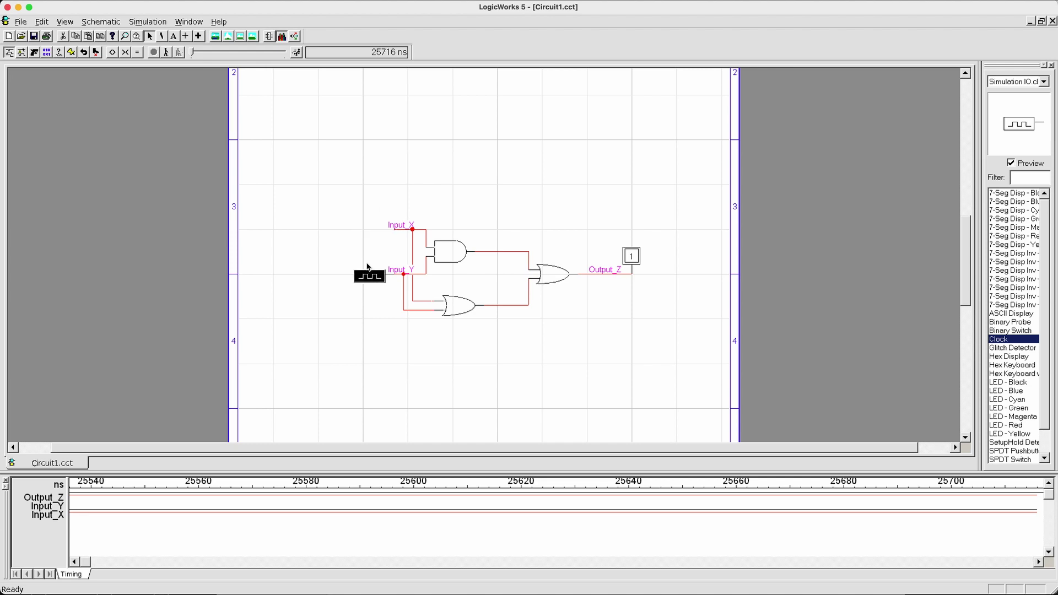
pyautogui.hotkey('ctrl', 'c')
pyautogui.hotkey('ctrl', 'v')
pyautogui.click(379, 235)
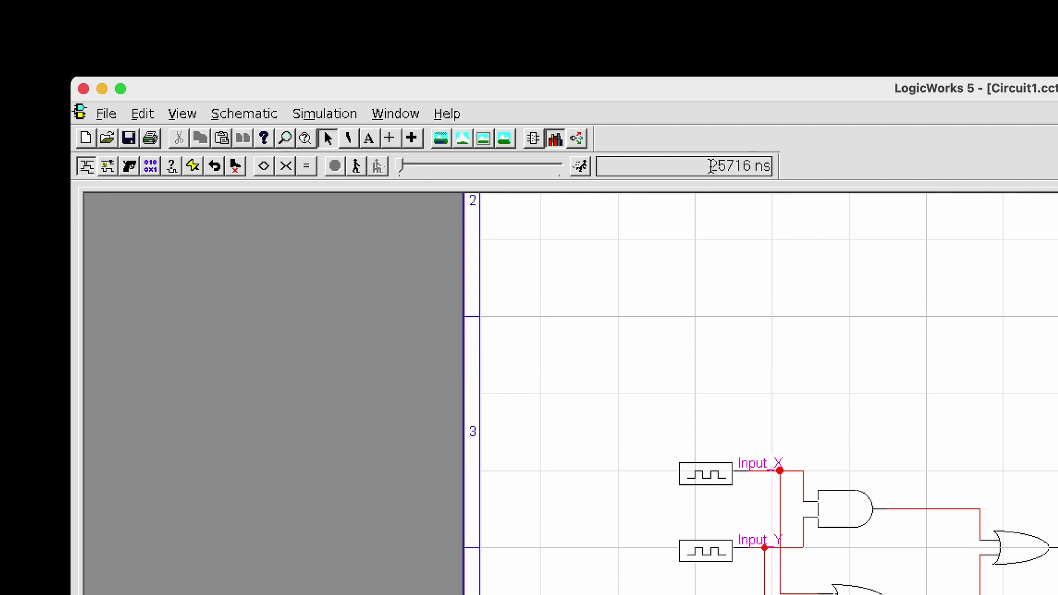
# Reset the simulation time to 0 ns, clearing the timing traces.
pyautogui.moveTo(711, 165); pyautogui.dragTo(774, 165)
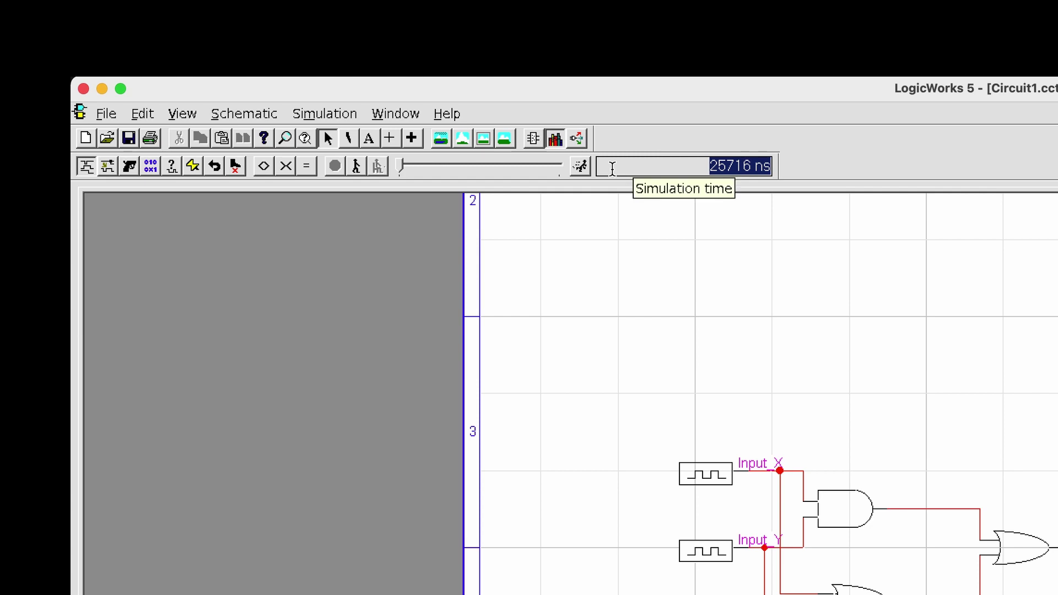
pyautogui.click(356, 166)
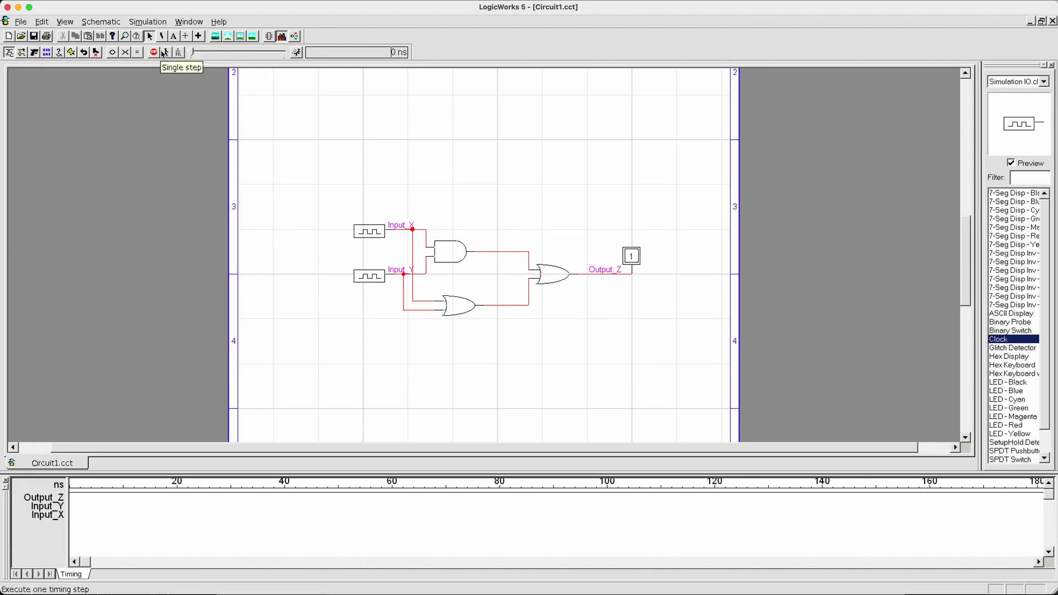
# Single-step the simulation to 80 ns so Input_X, Input_Y and Output_Z waveforms appear.
pyautogui.click(168, 54)
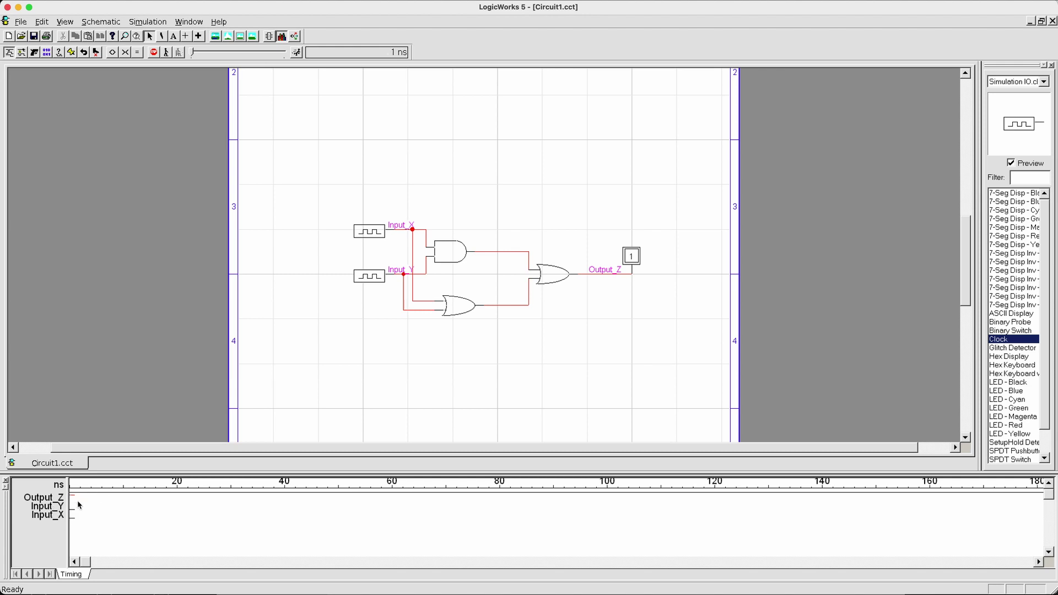
pyautogui.click(168, 53)
pyautogui.click(168, 53)
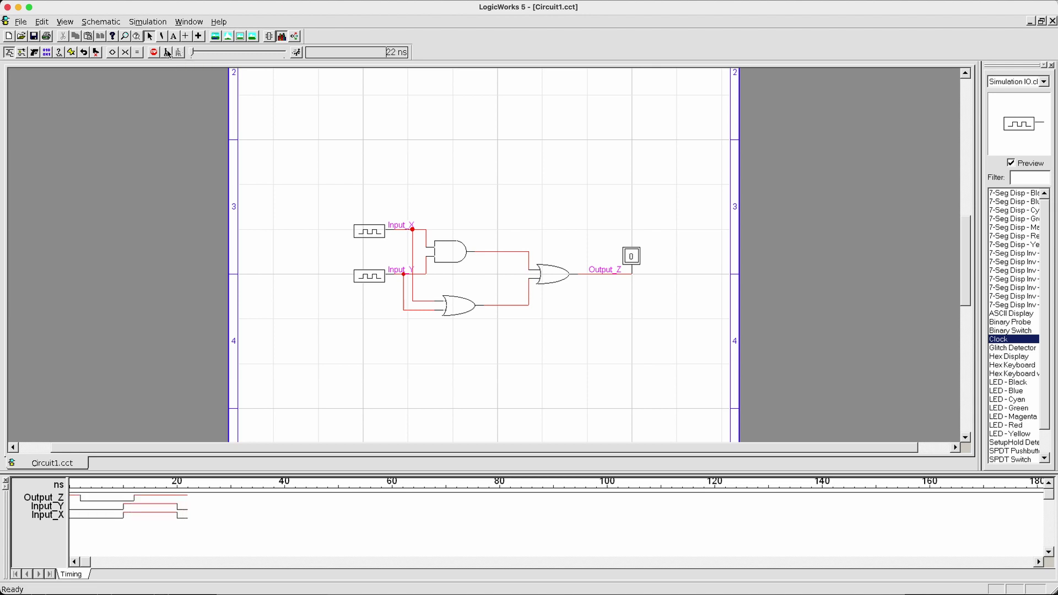
pyautogui.click(168, 52)
pyautogui.click(168, 53)
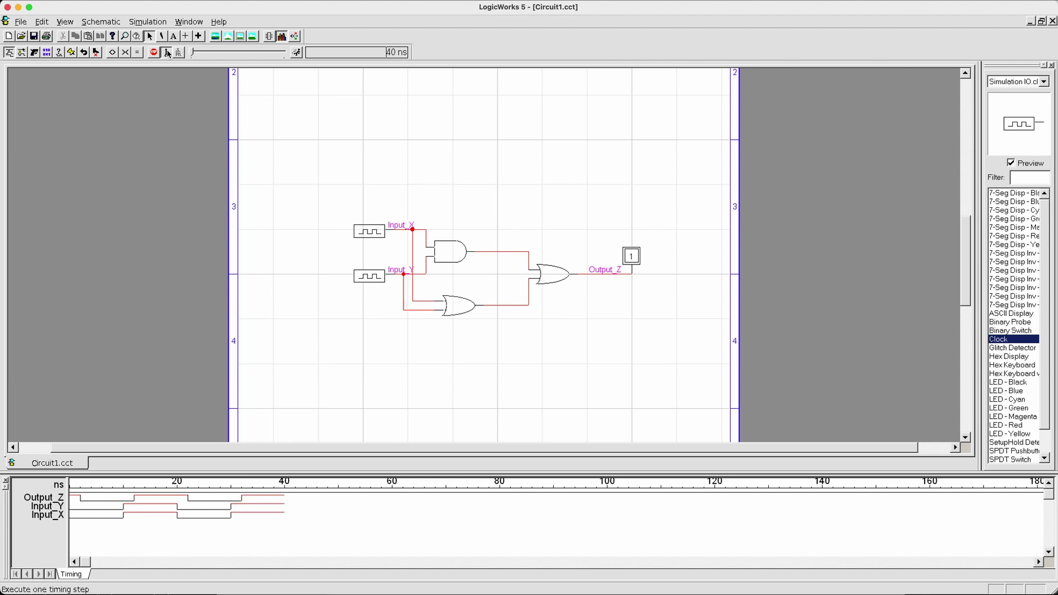
pyautogui.click(168, 53)
pyautogui.click(168, 53)
pyautogui.click(168, 53)
pyautogui.click(168, 53)
pyautogui.click(168, 53)
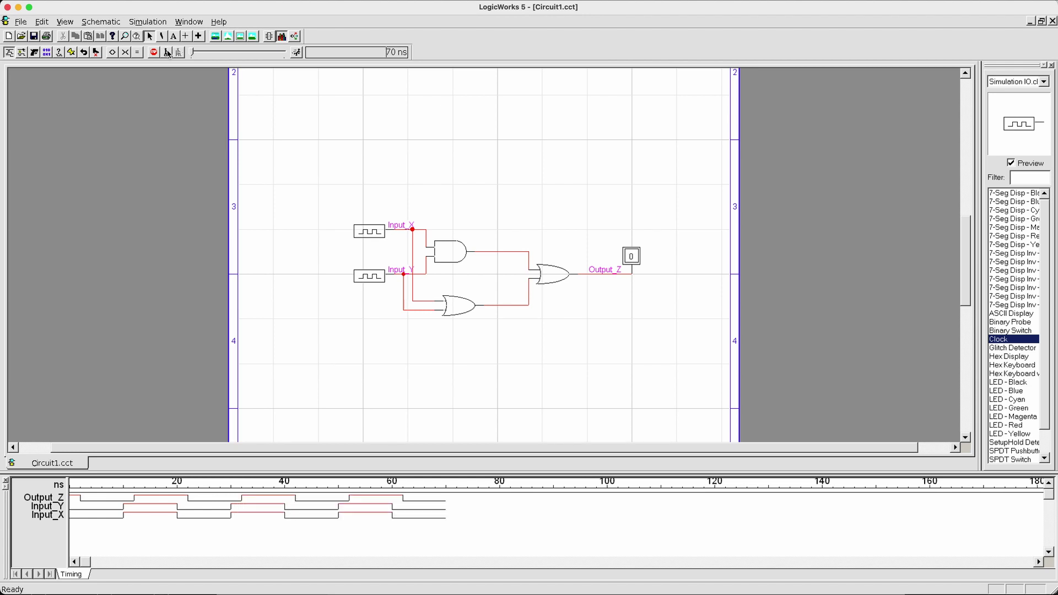
pyautogui.click(168, 53)
pyautogui.click(168, 53)
pyautogui.click(168, 53)
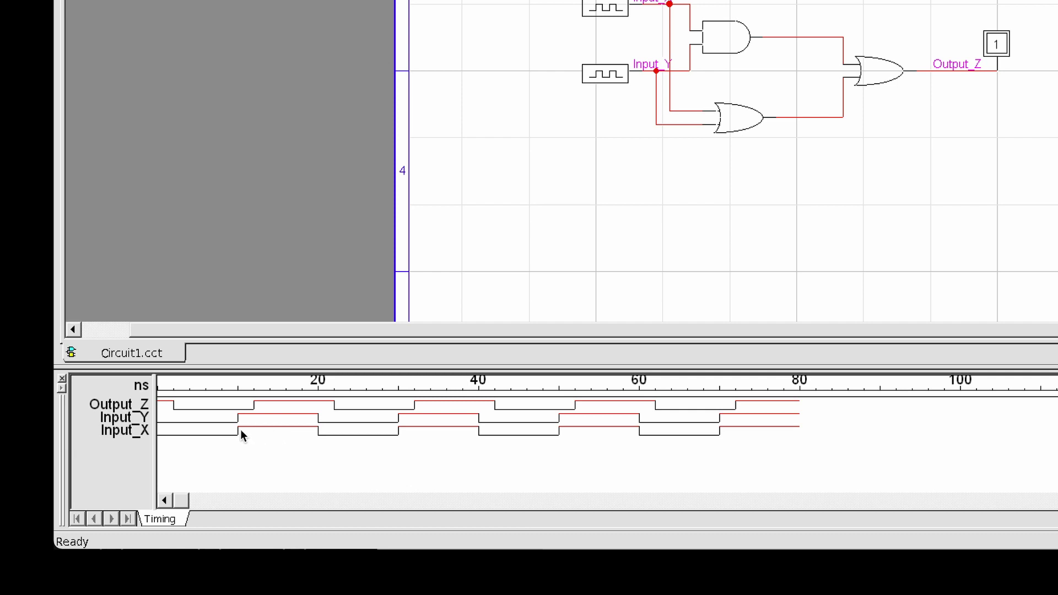
pyautogui.moveTo(241, 432); pyautogui.dragTo(324, 435)
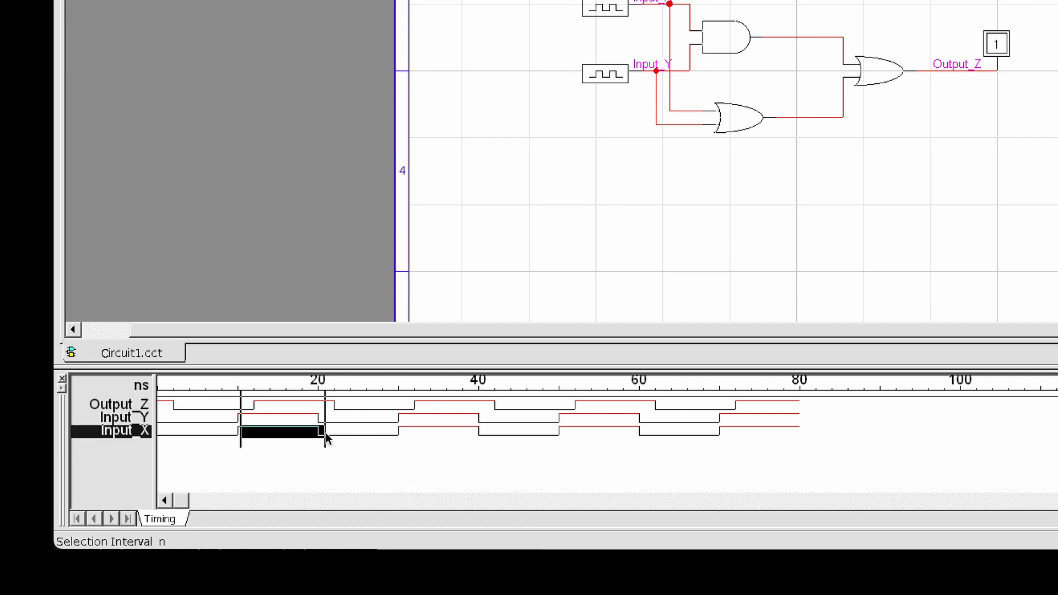
pyautogui.click(325, 432)
pyautogui.click(397, 432)
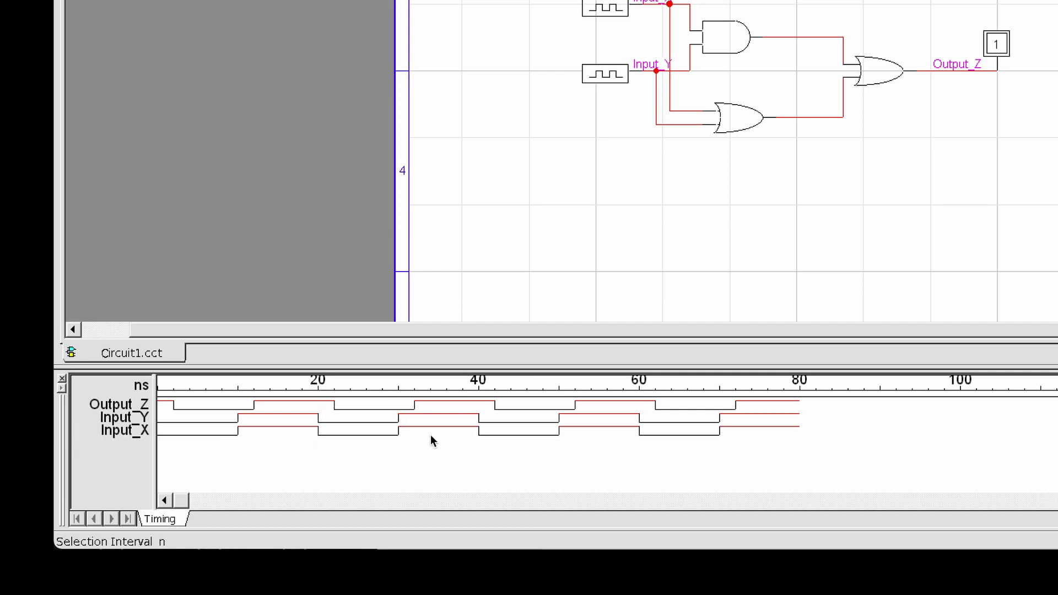
pyautogui.moveTo(471, 438); pyautogui.dragTo(480, 441)
pyautogui.press('1')
pyautogui.click(562, 435)
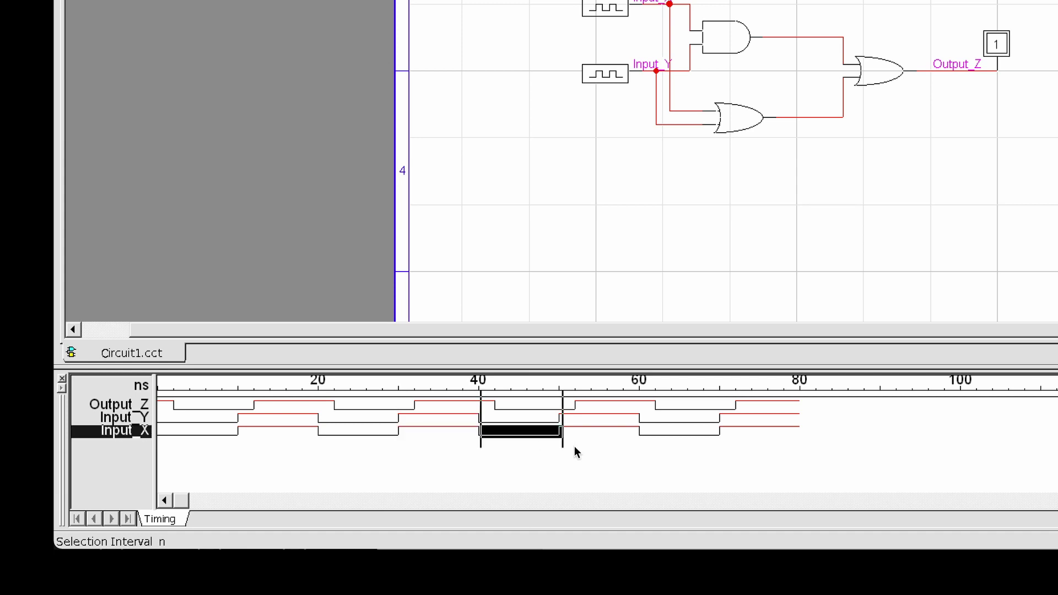
pyautogui.press('0')
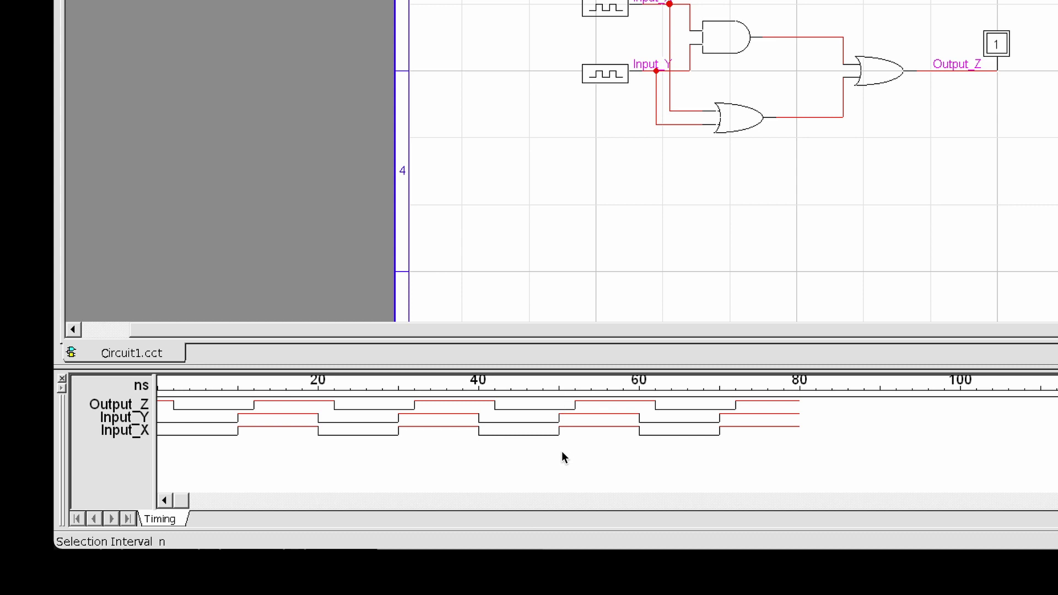
pyautogui.click(561, 450)
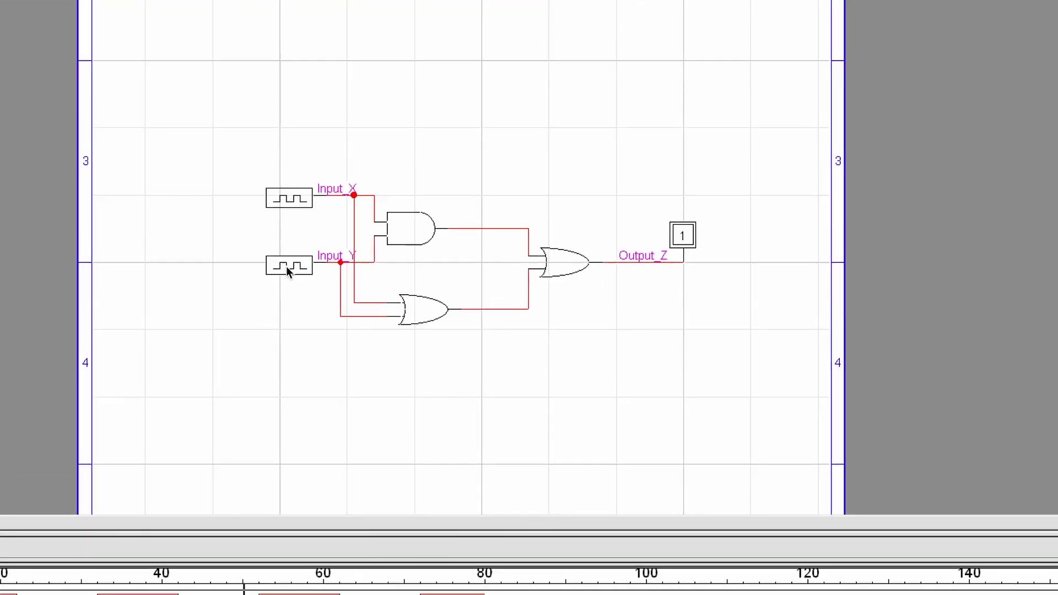
pyautogui.rightClick(286, 266)
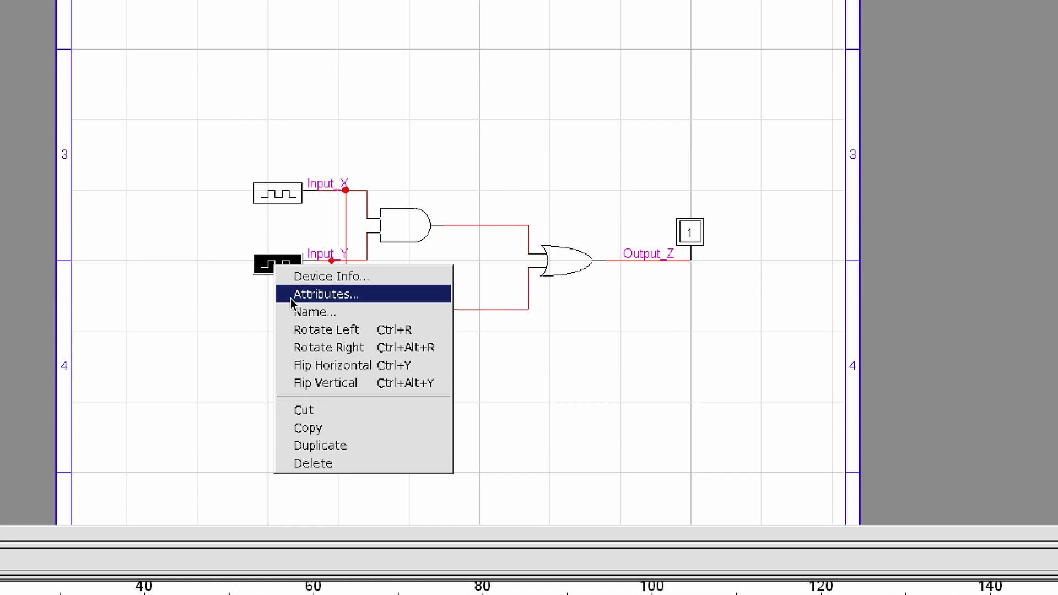
# Open the Attributes dialog for the Input_Y clock from its context menu.
pyautogui.click(260, 306)
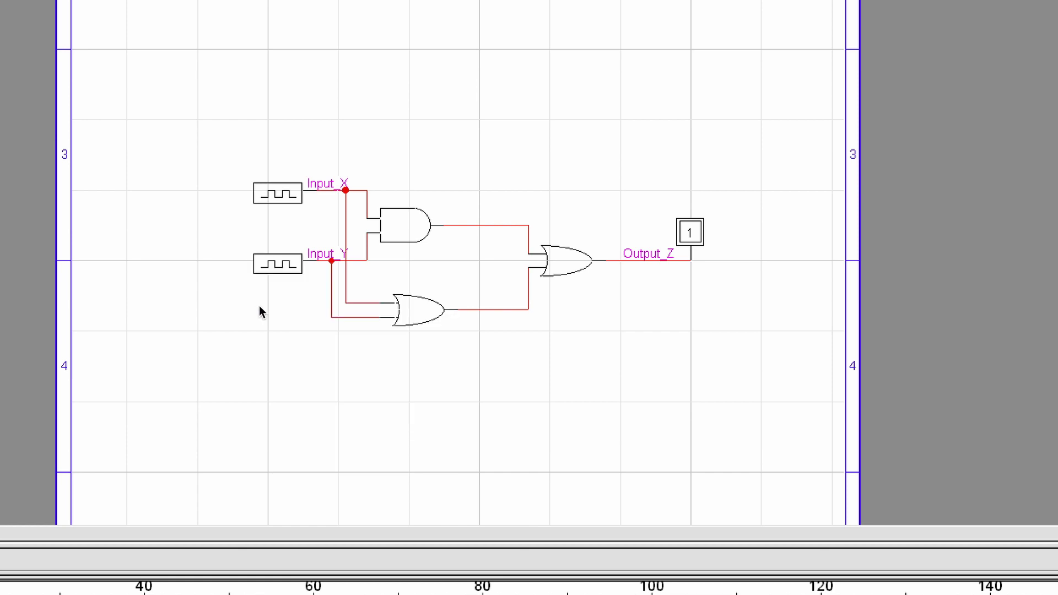
pyautogui.rightClick(277, 270)
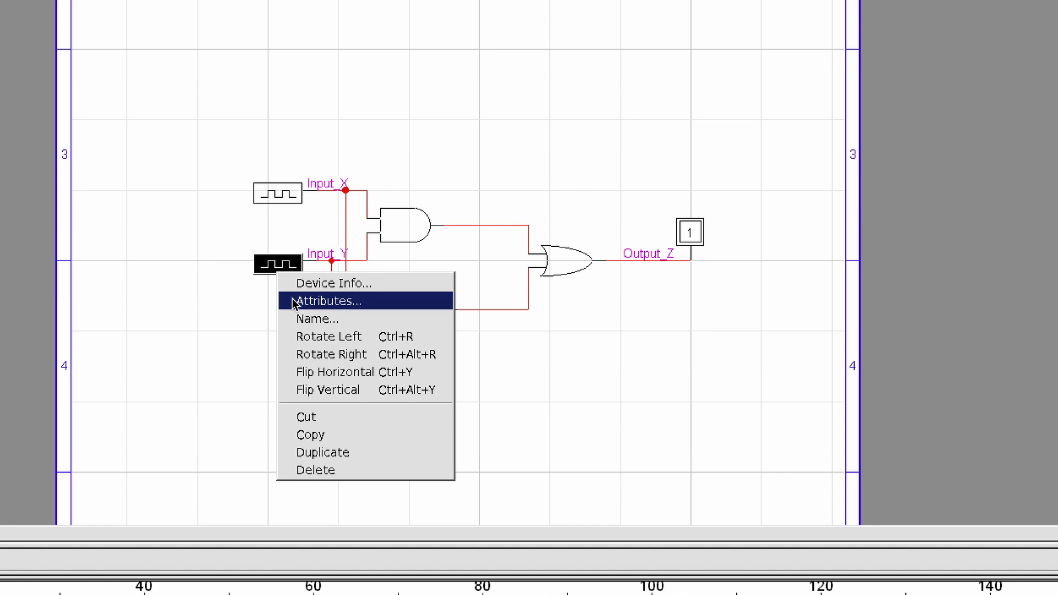
pyautogui.click(298, 245)
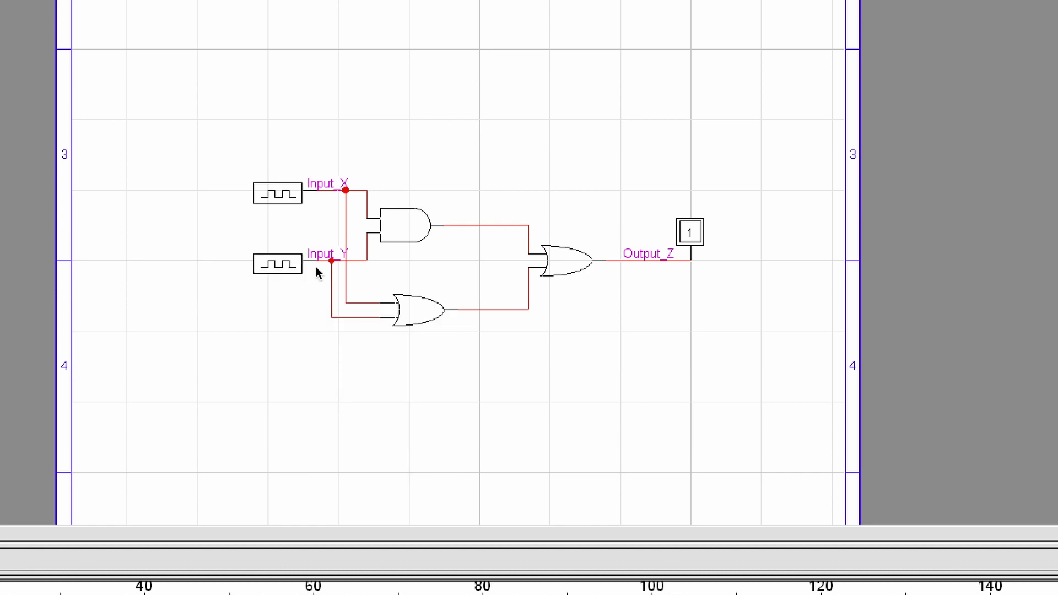
pyautogui.rightClick(281, 265)
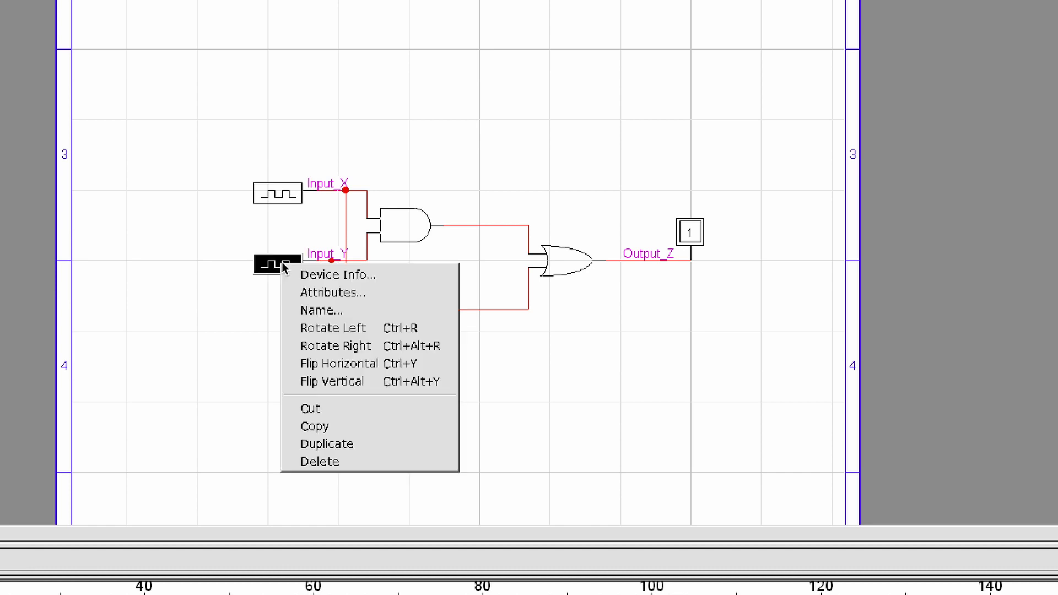
pyautogui.click(305, 292)
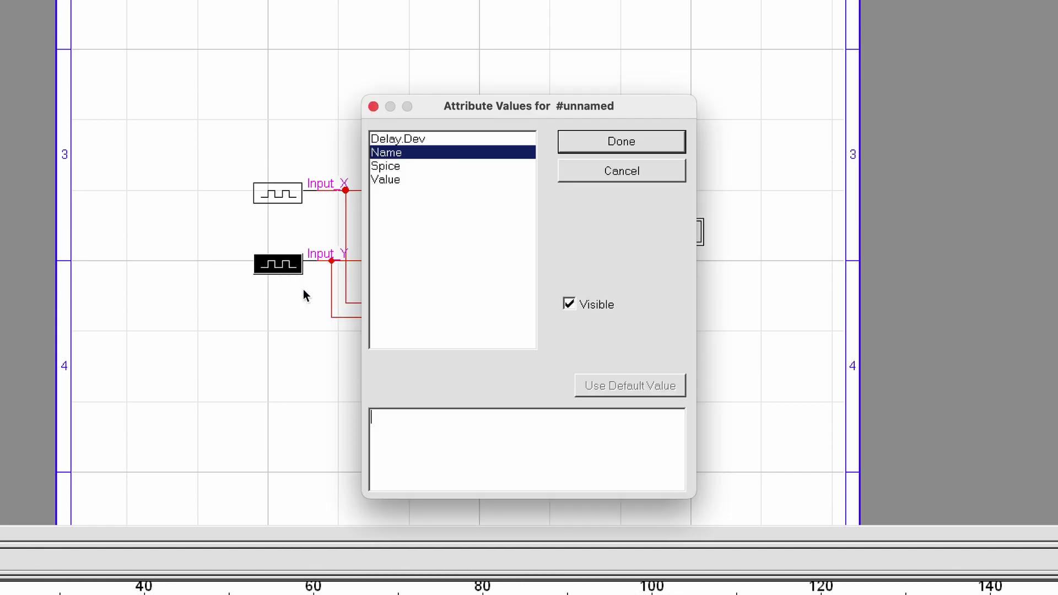
# Change the Input_Y clock's Delay.Dev value from 10,10 to 20,20.
pyautogui.click(401, 137)
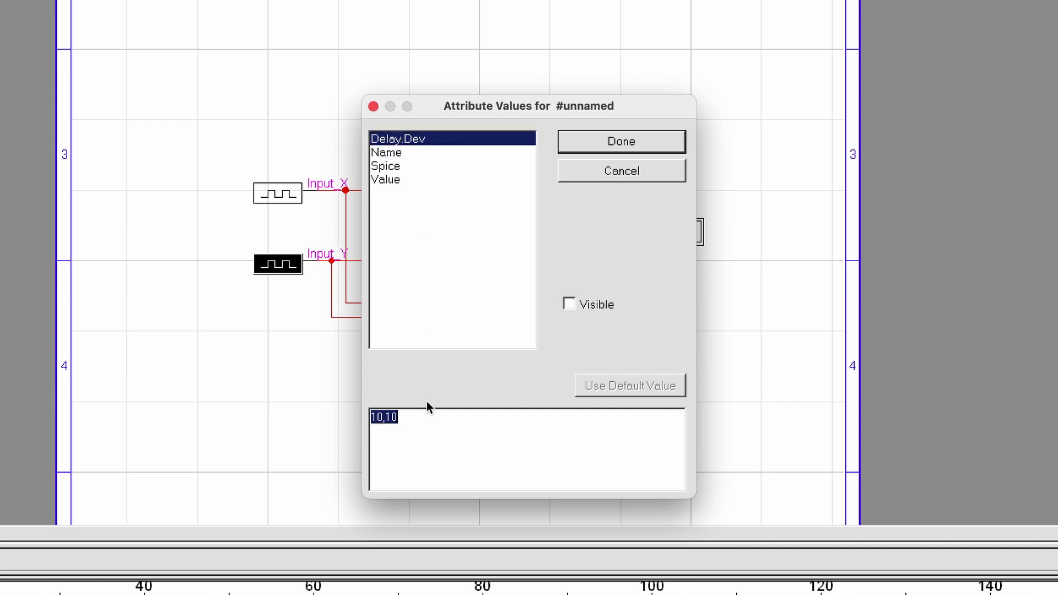
pyautogui.click(405, 435)
pyautogui.moveTo(376, 418); pyautogui.dragTo(391, 417)
pyautogui.write('20,2')
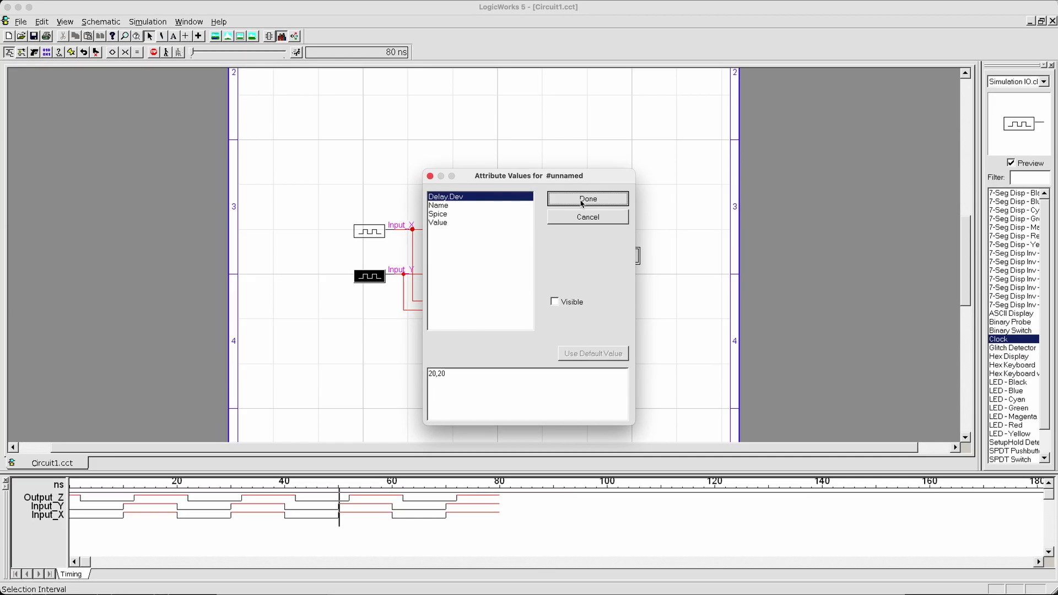
# Confirm the new clock delay, then stop and reset the simulation to 0 ns.
pyautogui.click(587, 199)
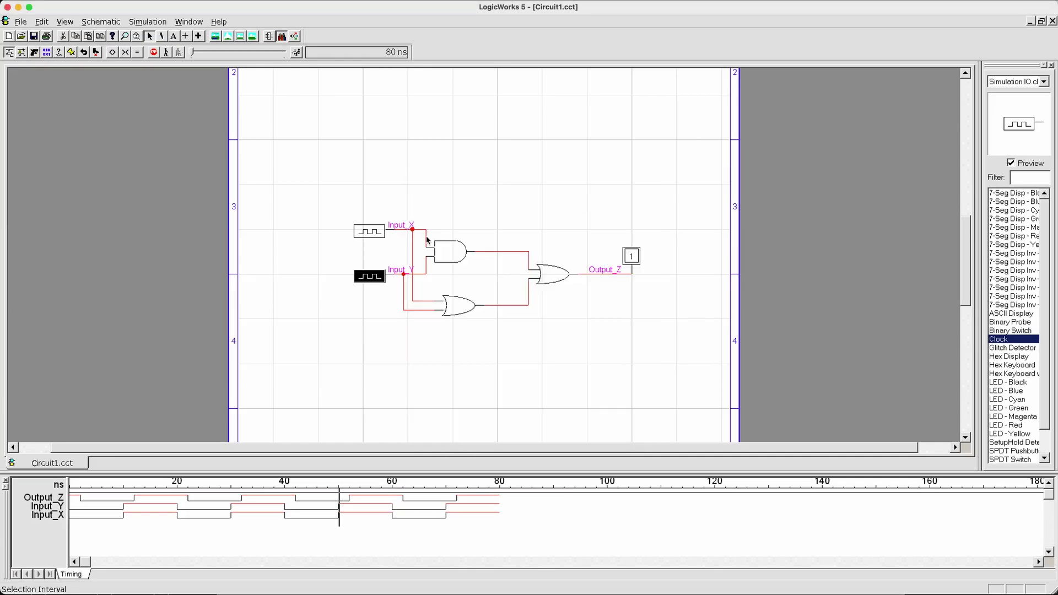
pyautogui.click(302, 253)
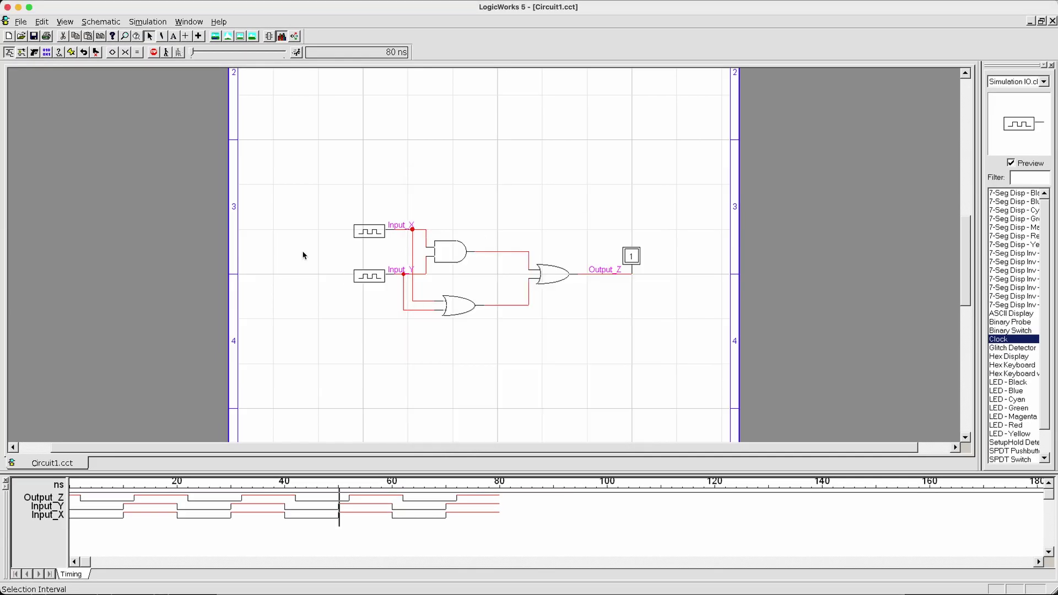
pyautogui.click(155, 52)
pyautogui.click(167, 53)
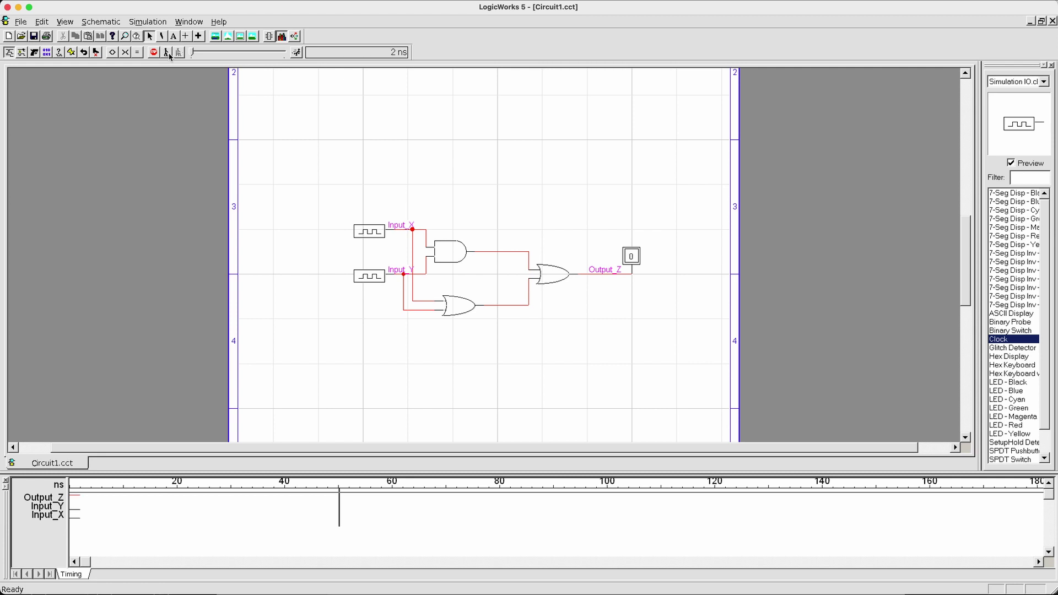
# Step the simulation forward until the time reaches 121 ns.
pyautogui.click(168, 53)
pyautogui.click(168, 53)
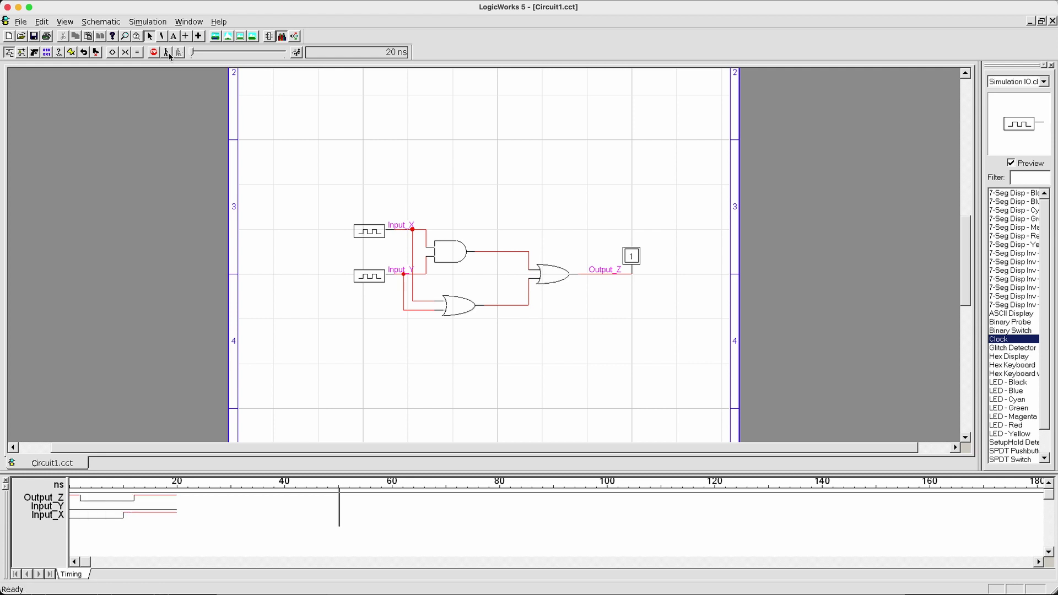
pyautogui.click(168, 53)
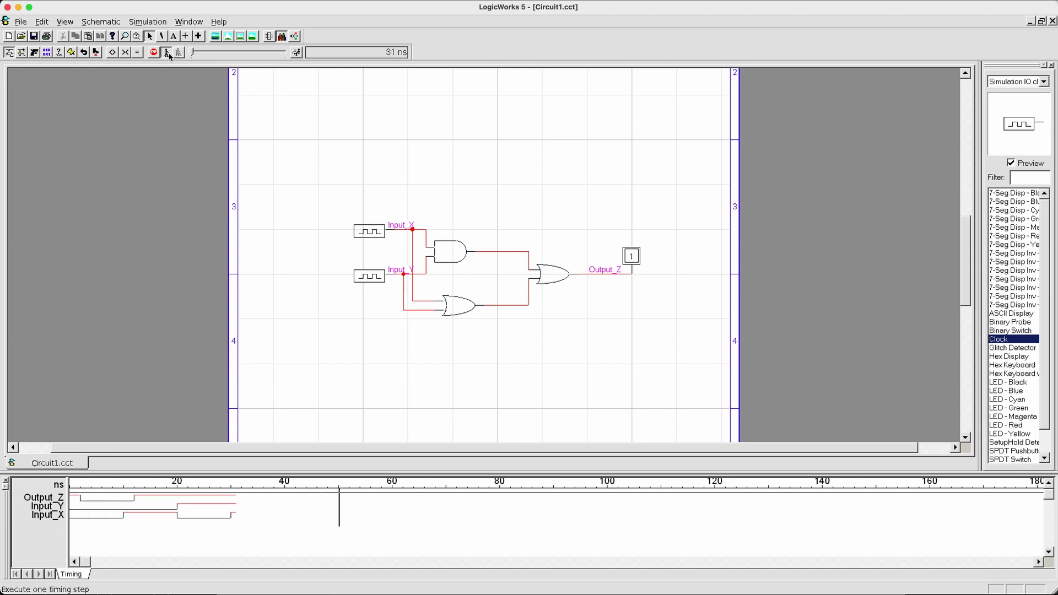
pyautogui.click(168, 53)
pyautogui.click(169, 53)
pyautogui.click(167, 53)
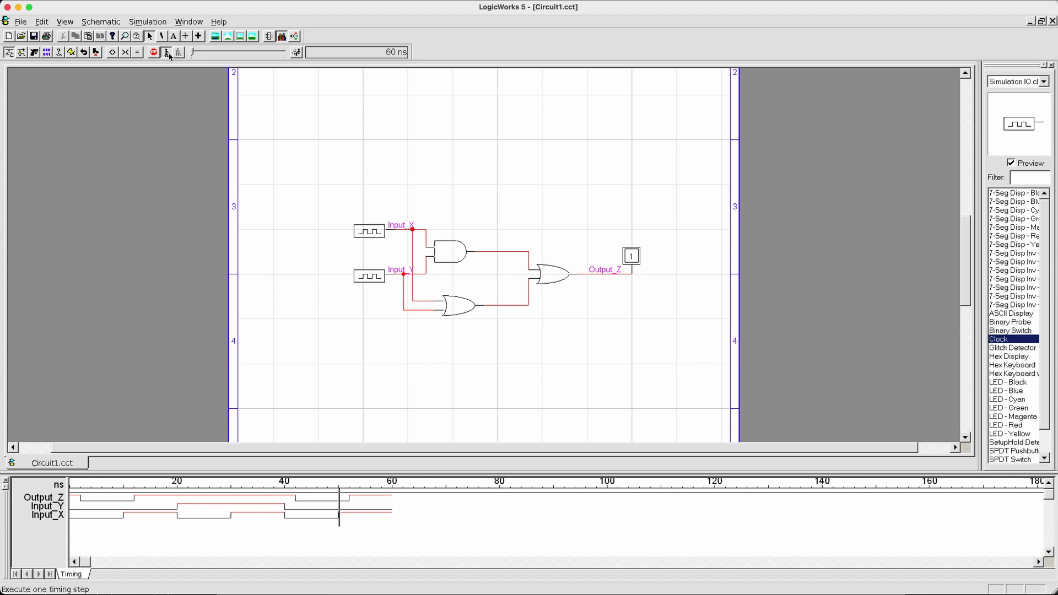
pyautogui.click(167, 53)
pyautogui.click(168, 52)
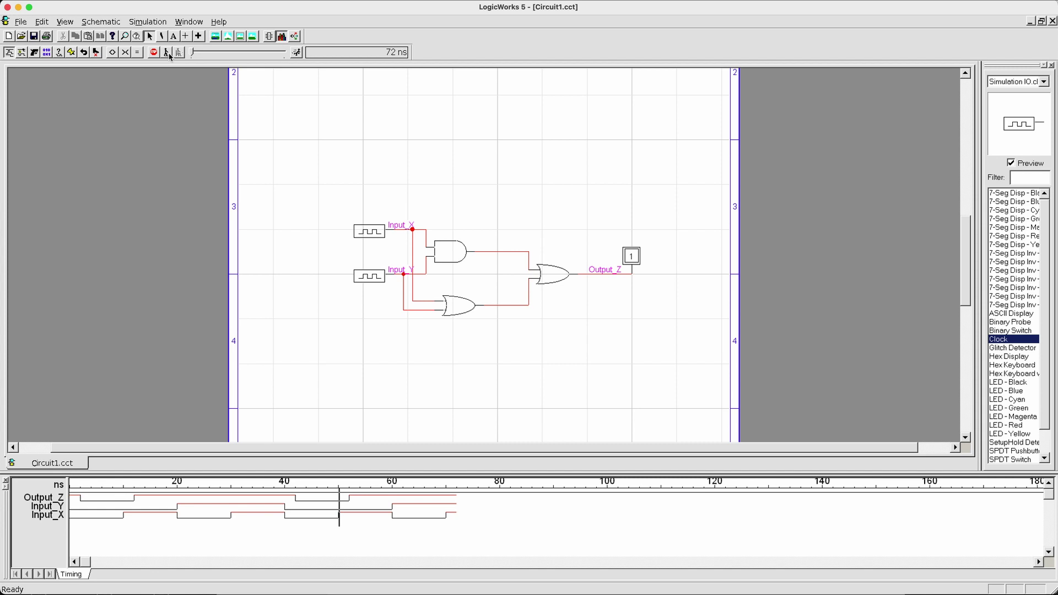
pyautogui.click(167, 53)
pyautogui.click(168, 53)
pyautogui.click(167, 52)
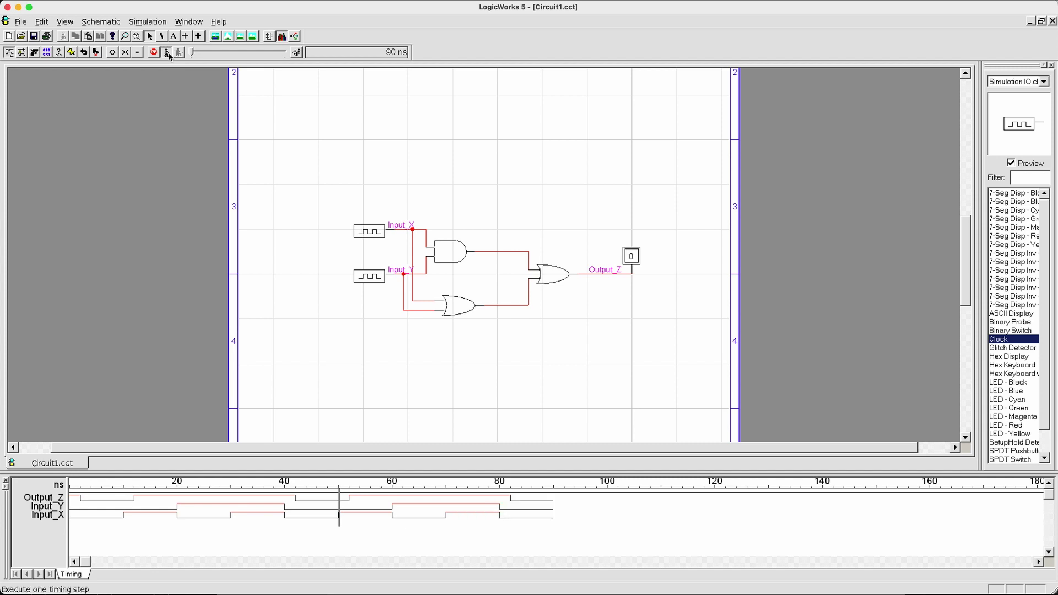
pyautogui.click(167, 52)
pyautogui.click(168, 53)
pyautogui.click(168, 52)
pyautogui.click(167, 53)
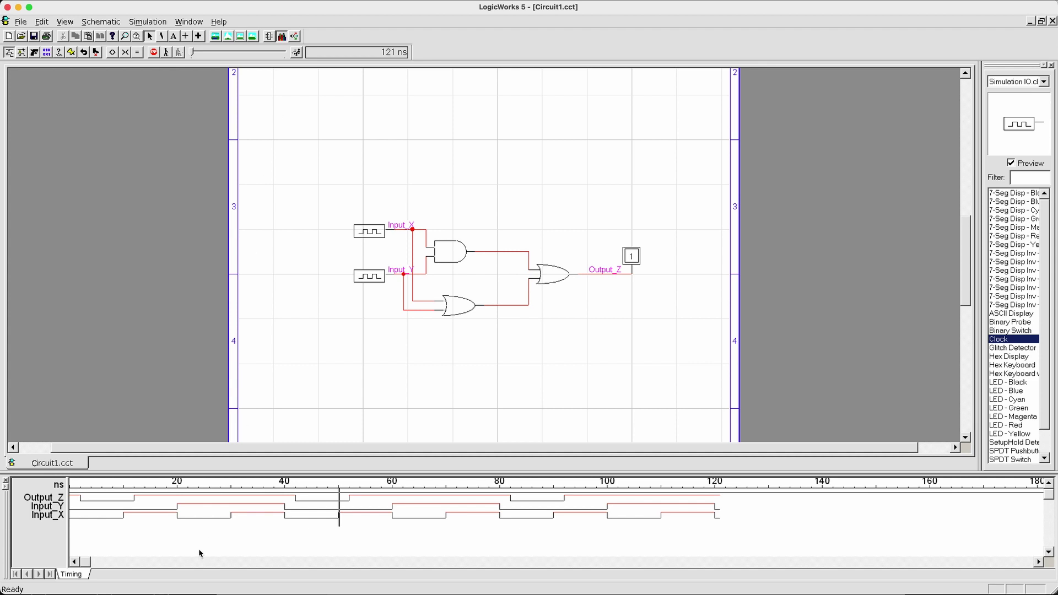
pyautogui.click(125, 487)
pyautogui.click(54, 517)
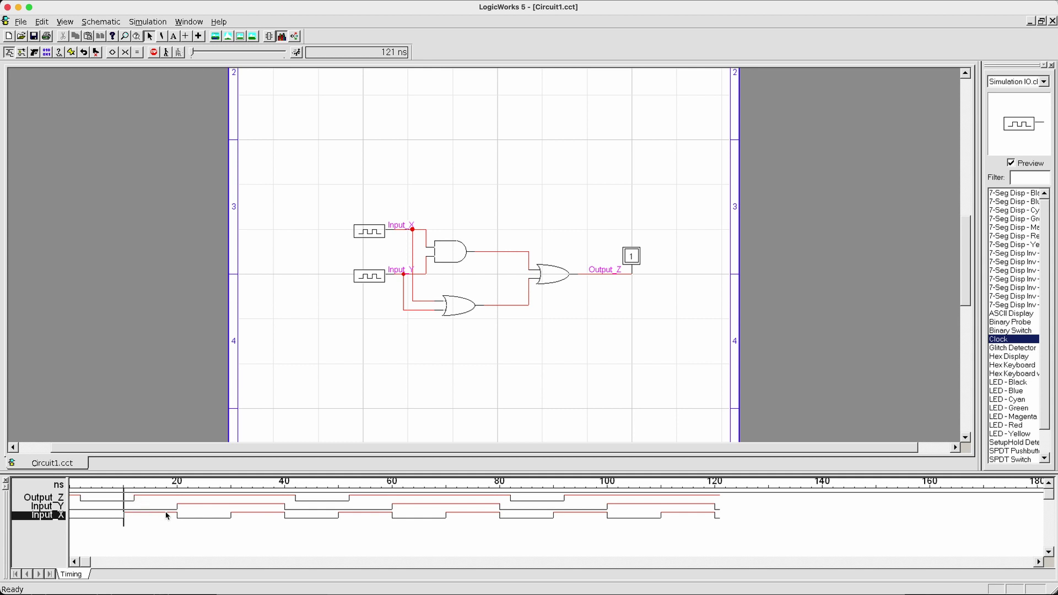
pyautogui.moveTo(178, 518); pyautogui.dragTo(231, 520)
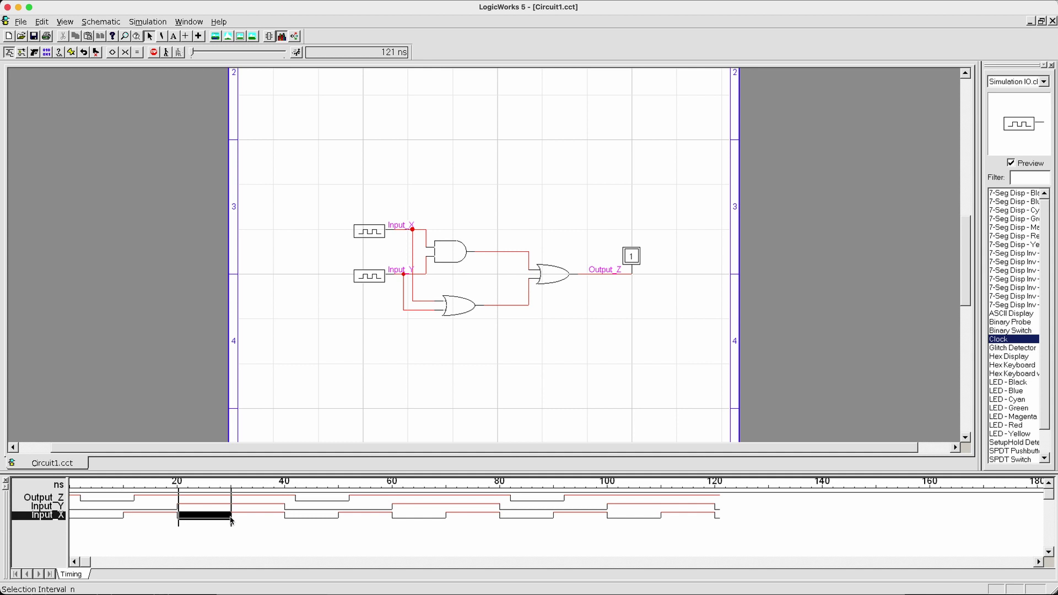
pyautogui.click(231, 536)
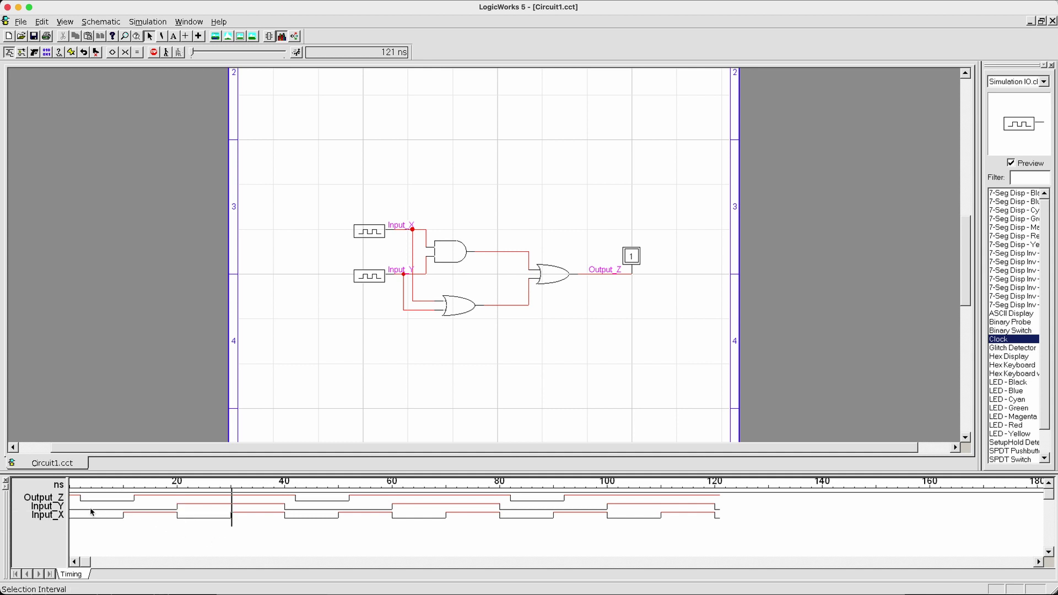
pyautogui.moveTo(71, 511); pyautogui.dragTo(178, 512)
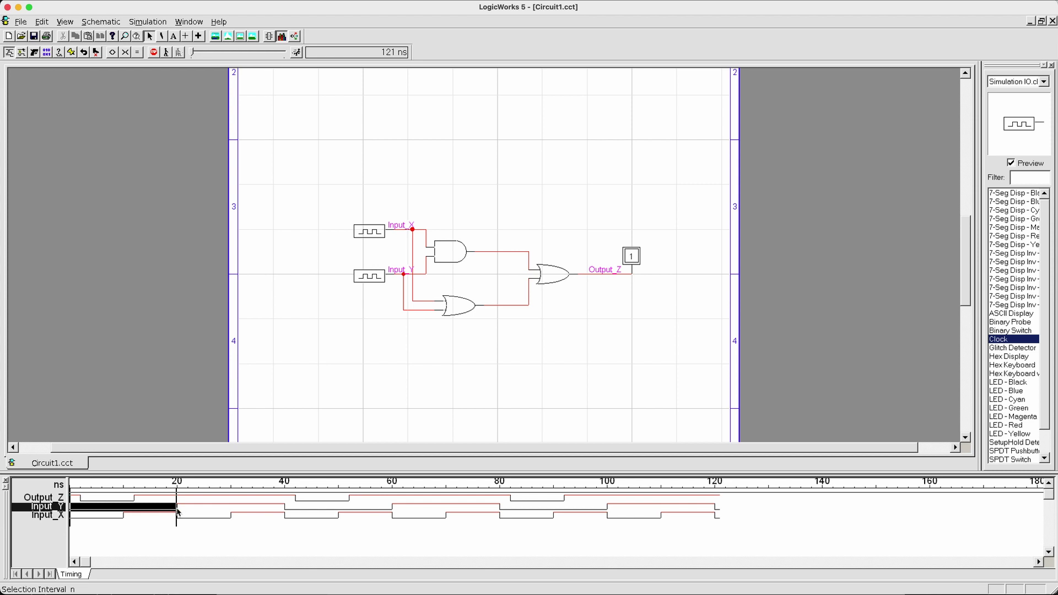
pyautogui.press('0')
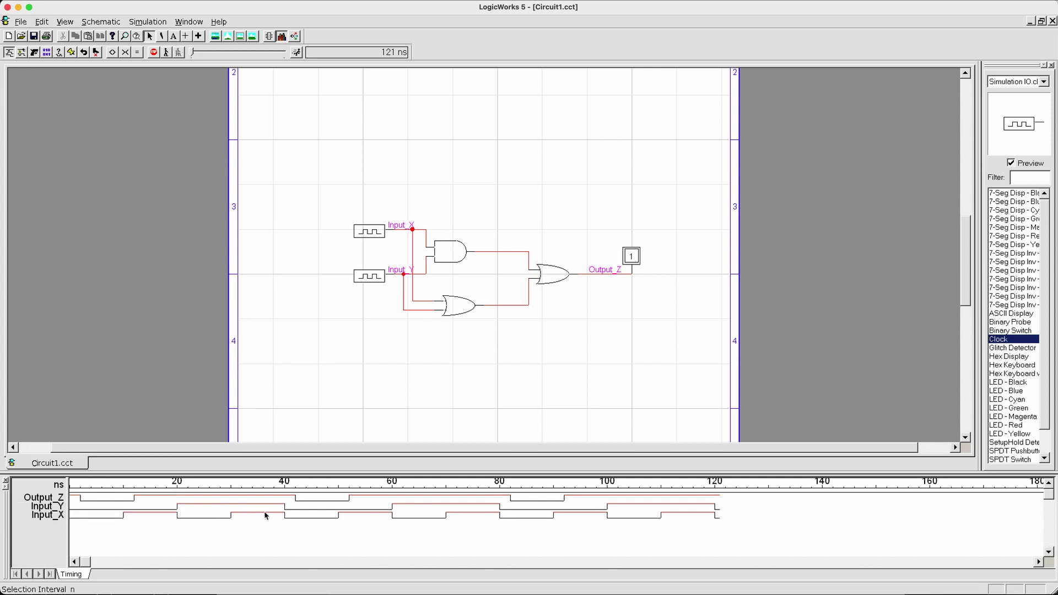
pyautogui.keyDown('shift'); pyautogui.click(284, 510); pyautogui.keyUp('shift')
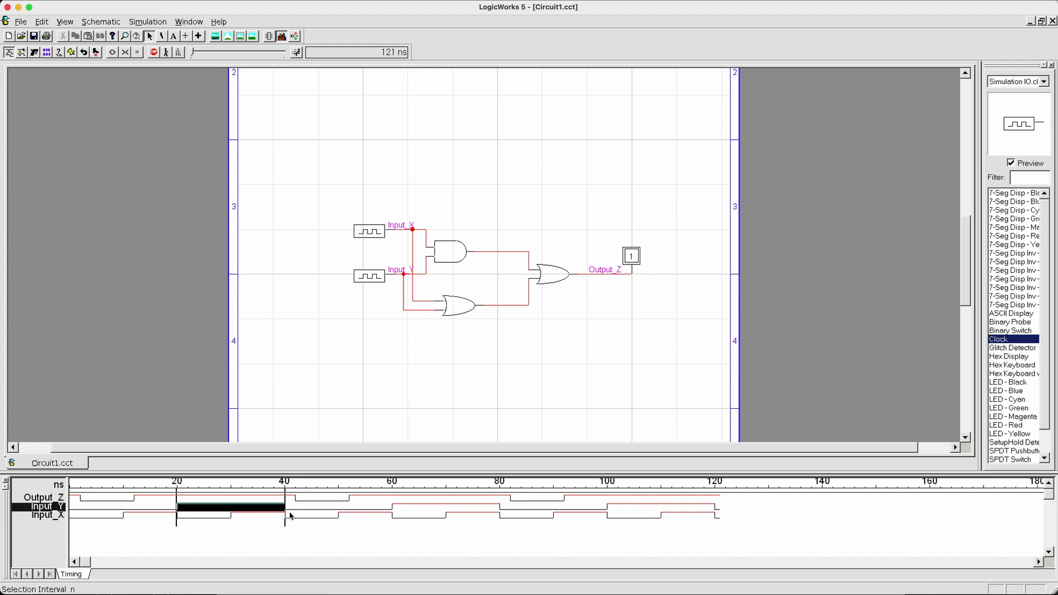
pyautogui.press('1')
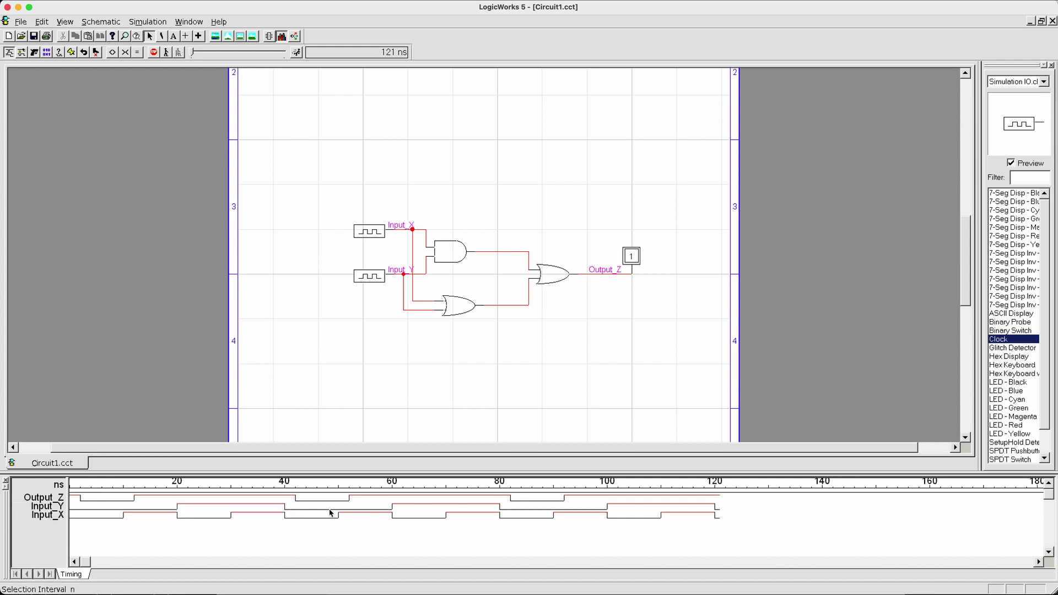
pyautogui.keyDown('shift'); pyautogui.click(395, 513); pyautogui.keyUp('shift')
pyautogui.click(414, 534)
pyautogui.click(70, 488)
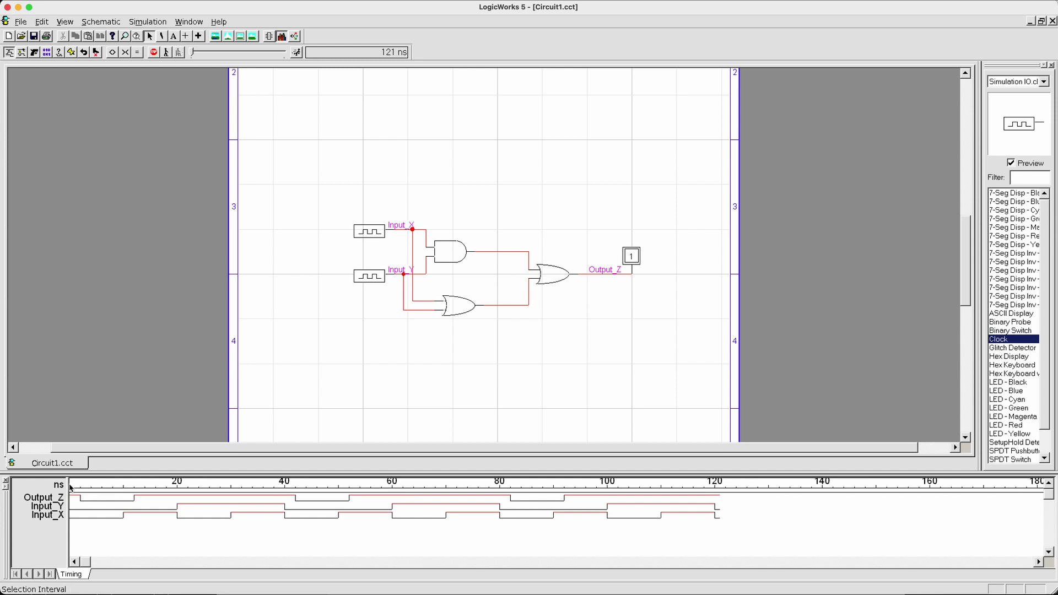
pyautogui.keyDown('shift'); pyautogui.click(122, 487); pyautogui.keyUp('shift')
pyautogui.click(124, 527)
pyautogui.moveTo(72, 488); pyautogui.dragTo(125, 488)
pyautogui.moveTo(126, 487); pyautogui.dragTo(231, 489)
pyautogui.click(231, 489)
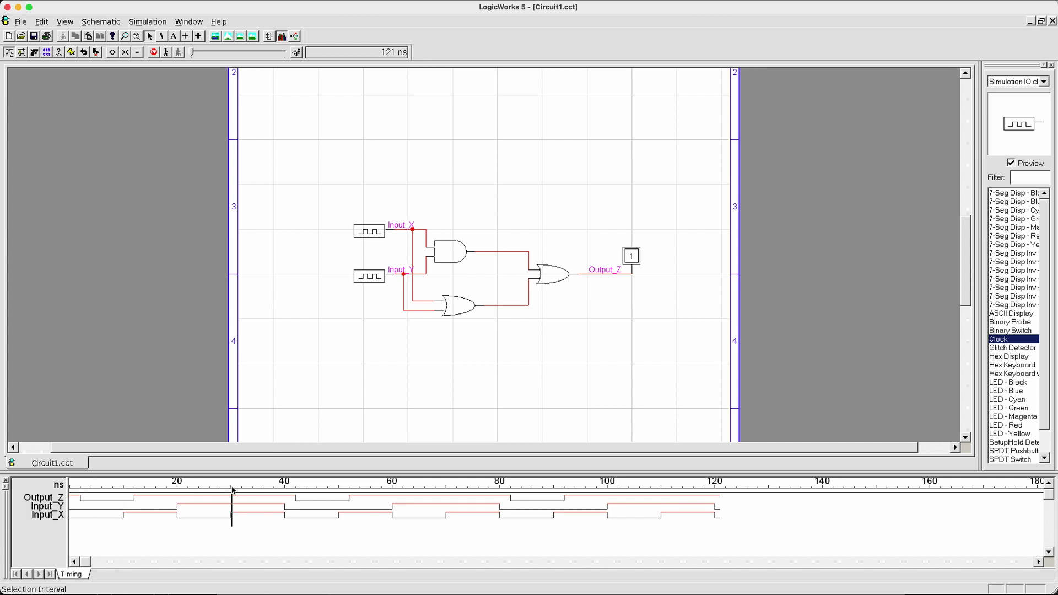
pyautogui.click(286, 486)
pyautogui.click(287, 488)
pyautogui.click(343, 490)
pyautogui.click(285, 551)
pyautogui.click(58, 499)
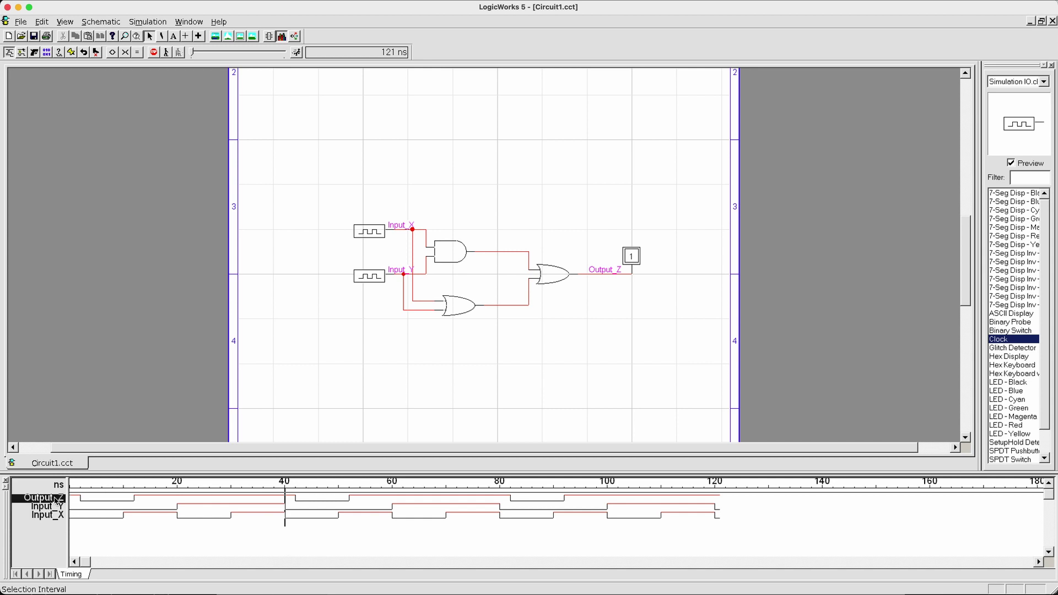
pyautogui.click(295, 485)
pyautogui.click(285, 487)
pyautogui.click(294, 487)
pyautogui.click(286, 488)
# Start Save Circuit with Desktop as the destination folder and Circuit1.cct as the file name.
pyautogui.click(18, 22)
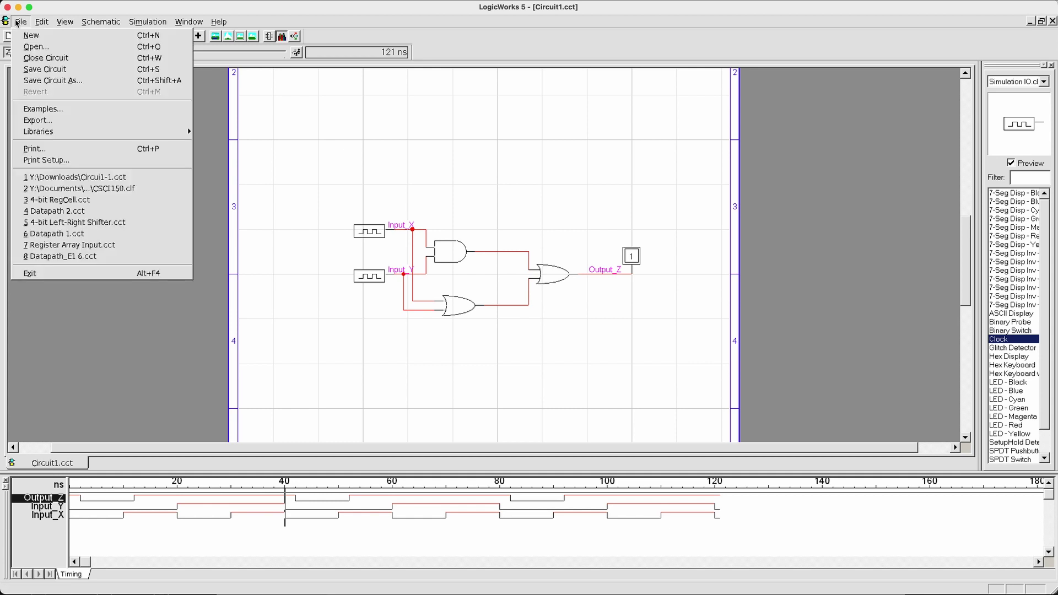
pyautogui.click(48, 72)
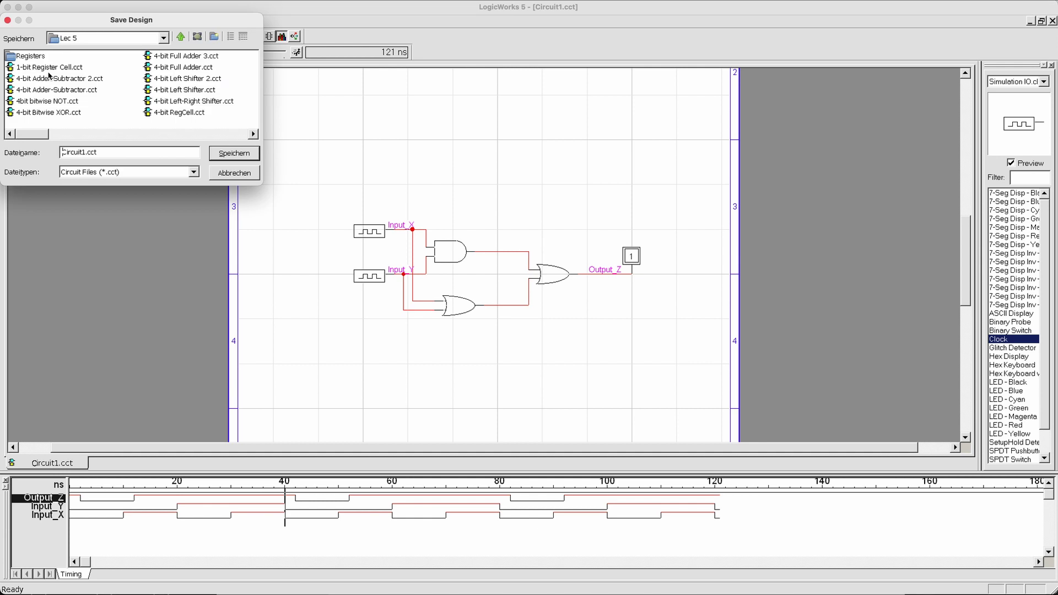
pyautogui.click(163, 39)
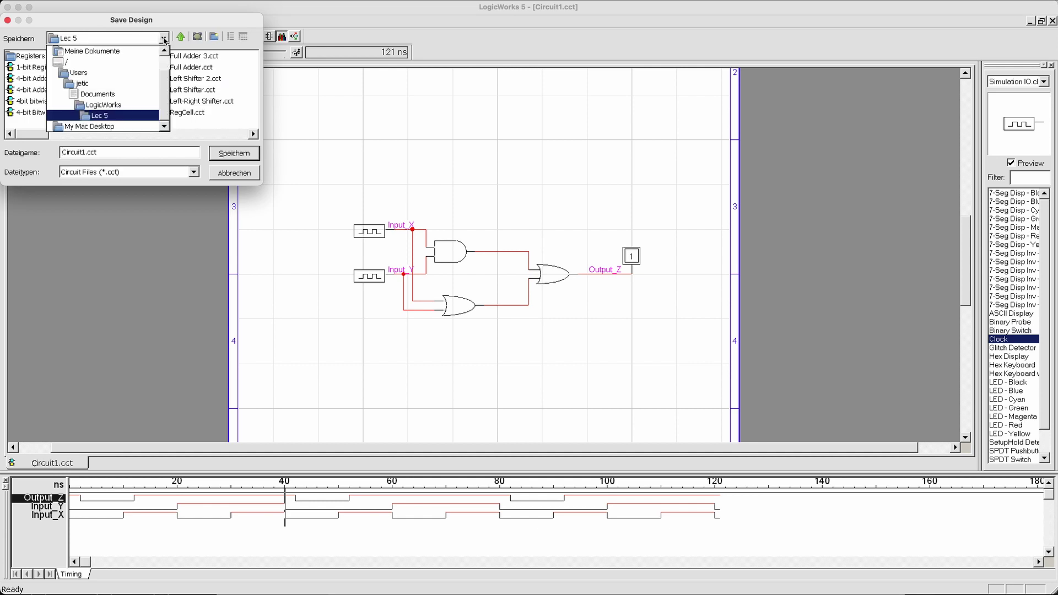
pyautogui.click(110, 85)
pyautogui.doubleClick(15, 108)
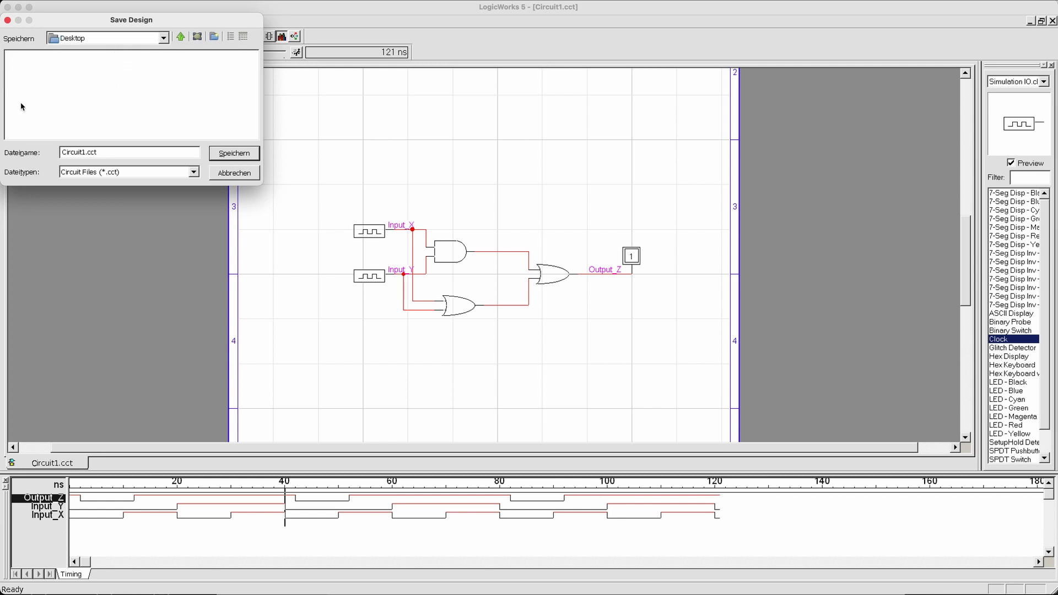
pyautogui.moveTo(104, 152); pyautogui.dragTo(46, 153)
pyautogui.click(170, 153)
# Confirm saving Circuit1.cct to the Desktop with Speichern.
pyautogui.click(225, 154)
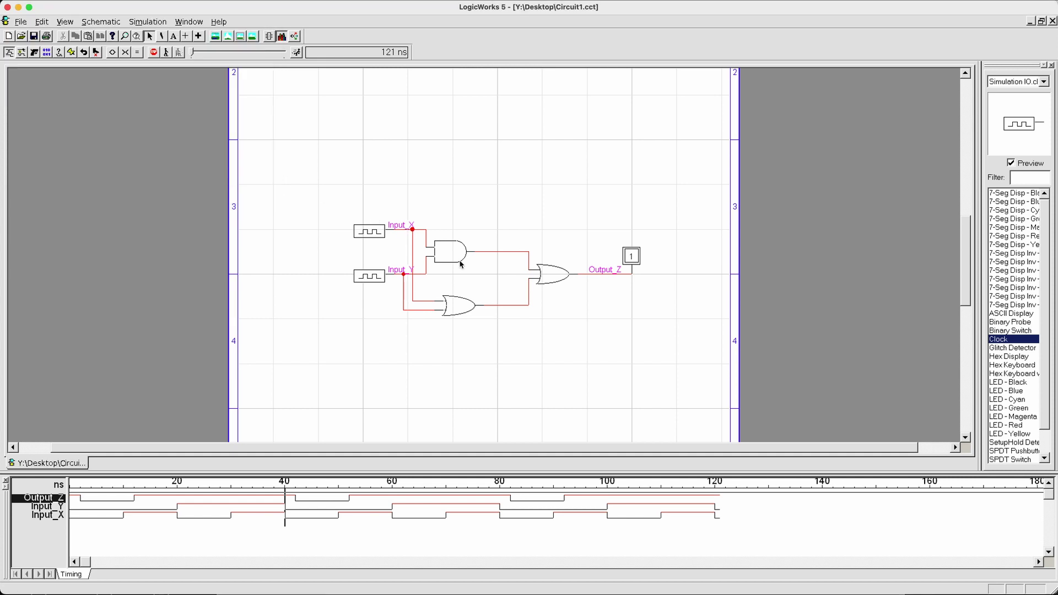